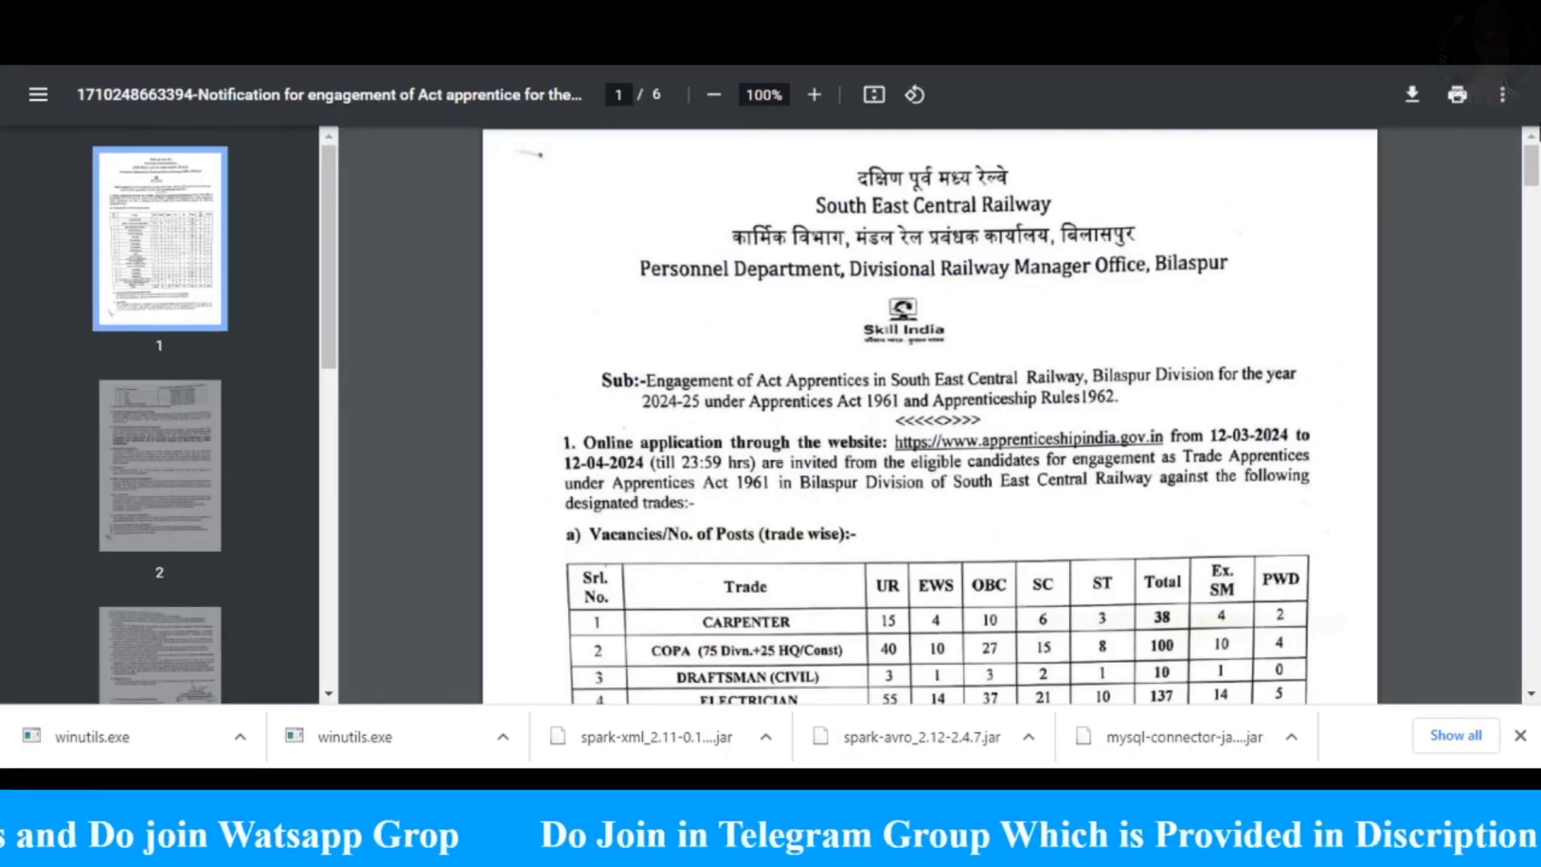
# Scroll through the Bilaspur notification's trade-wise vacancy table, then close the PDF tab
pyautogui.moveTo(1532, 171); pyautogui.dragTo(1536, 213)
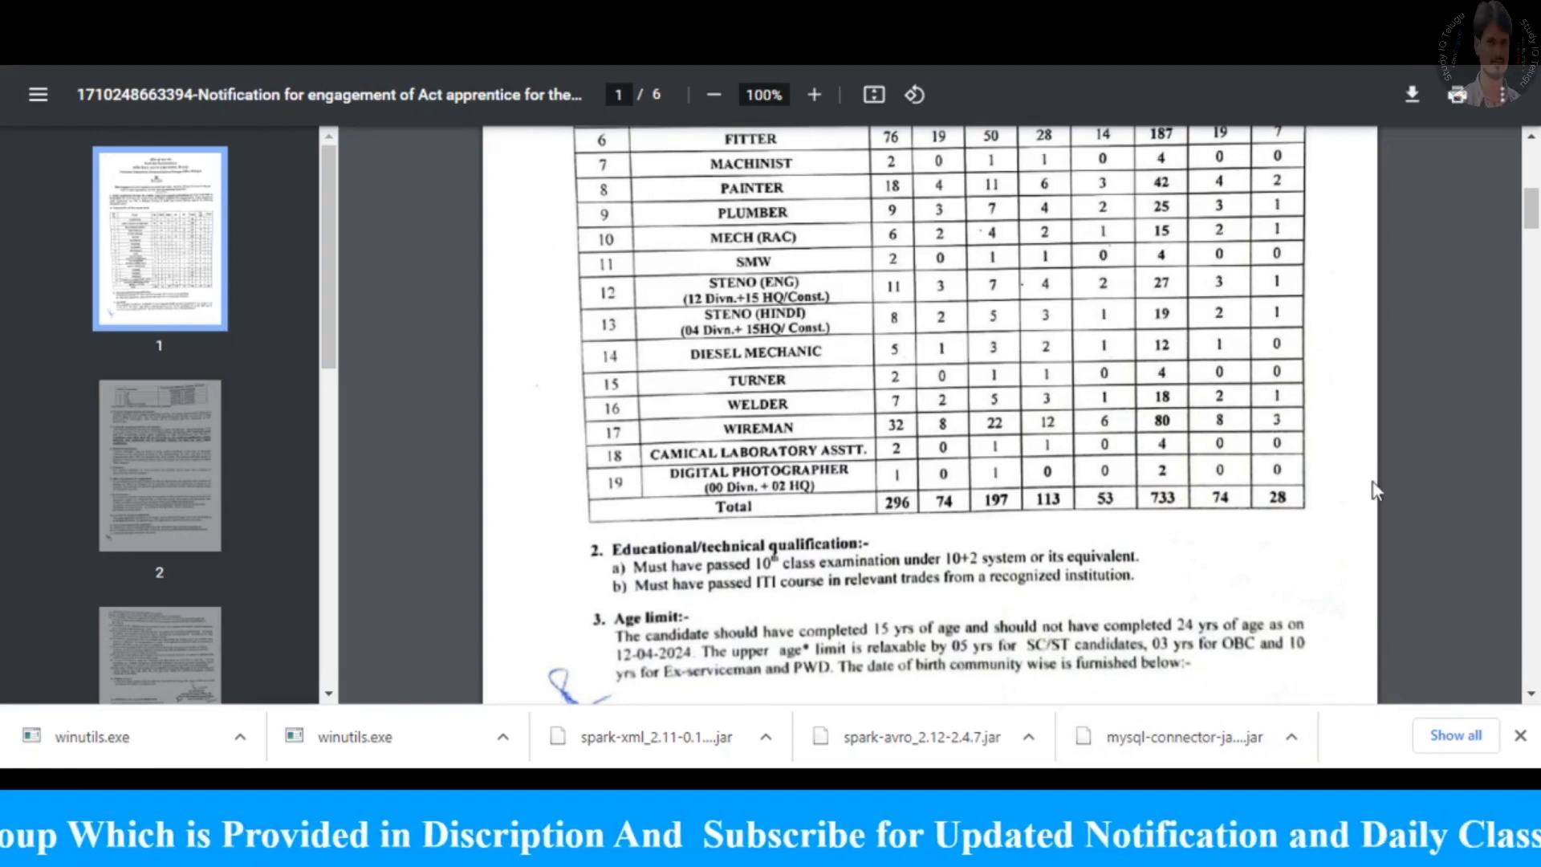
pyautogui.scroll(5, 1533, 211)
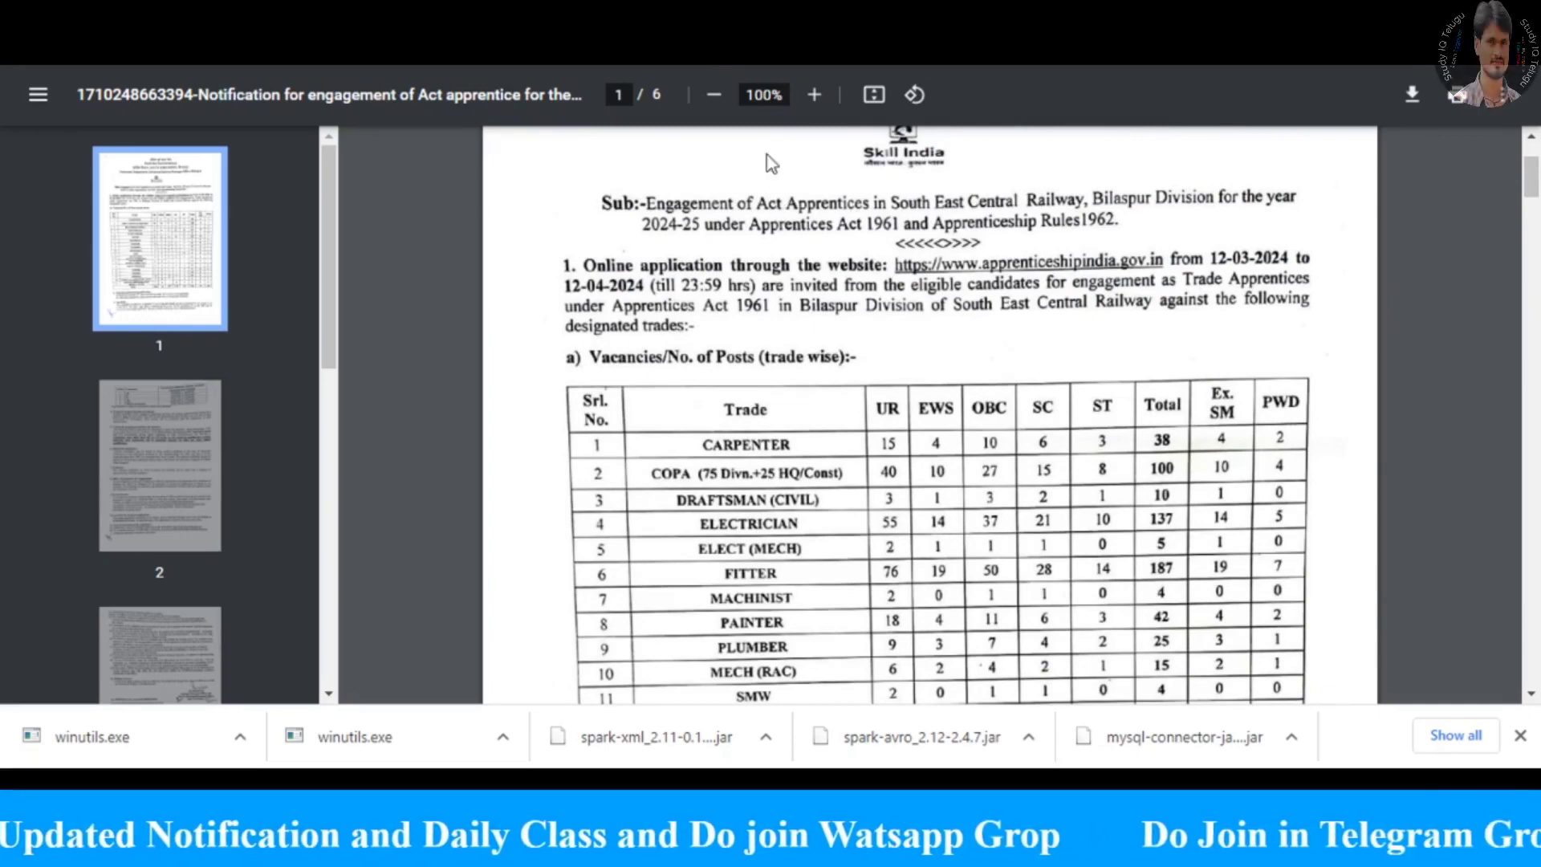
pyautogui.hotkey('ctrl', 'w')
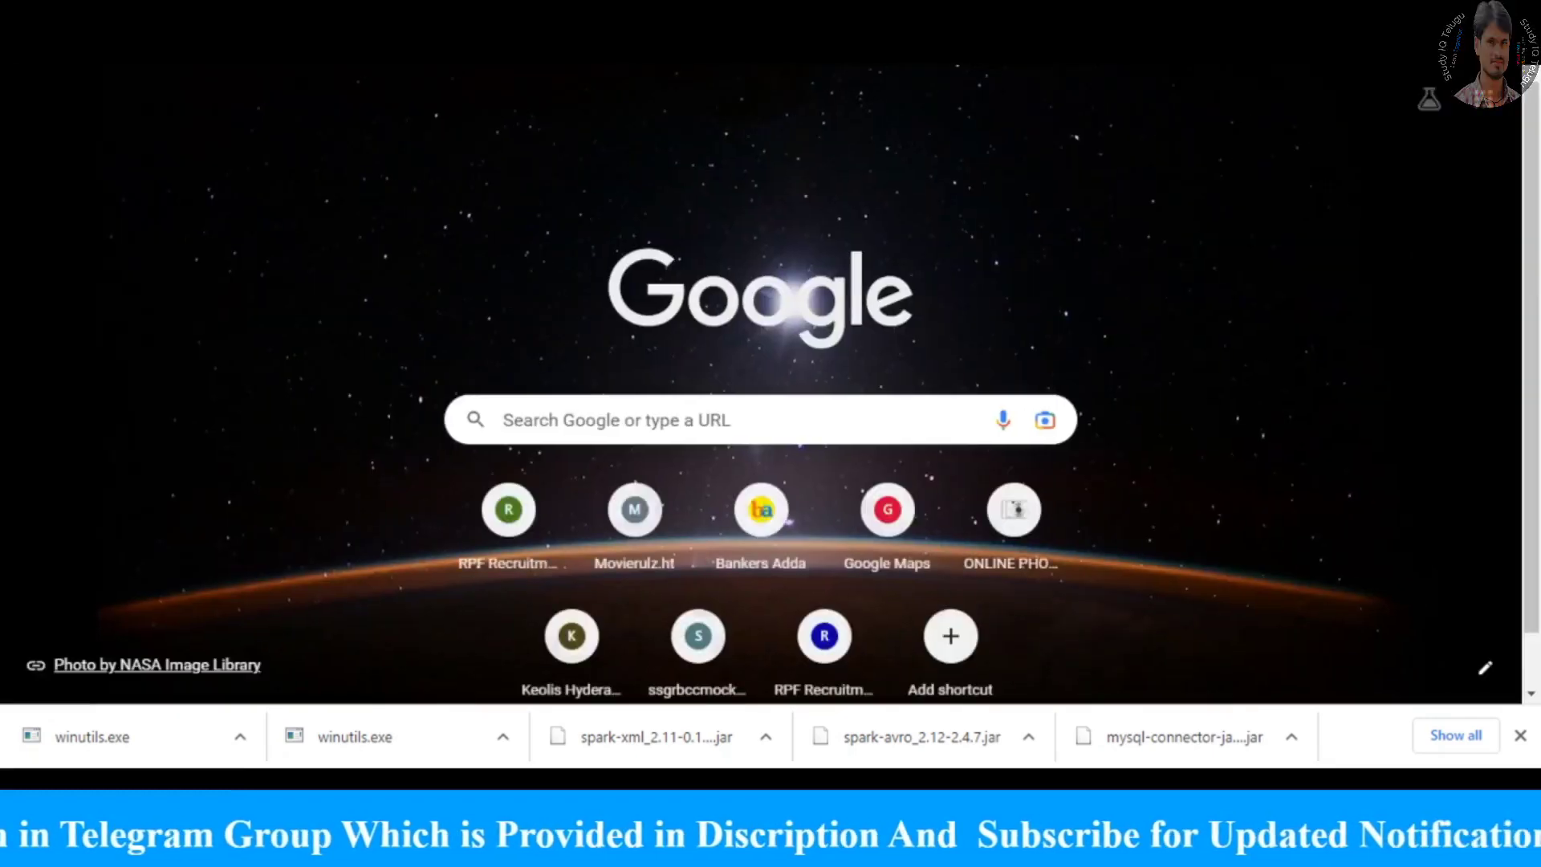
# Search Google for 'naps', view the MSDE NAPS page, and return to the results
pyautogui.write('naps')
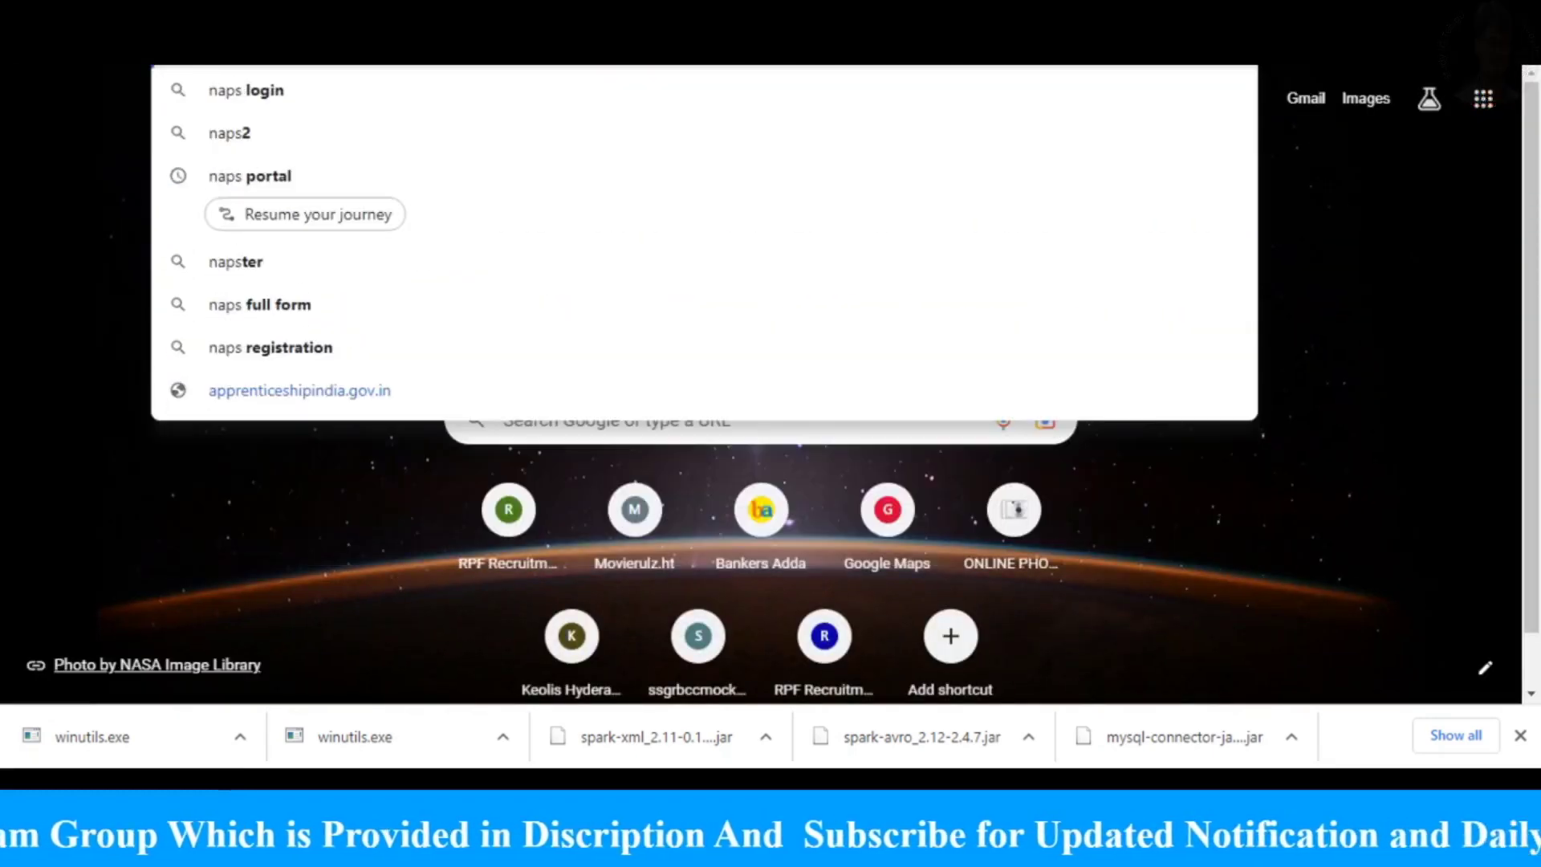
pyautogui.press('Return')
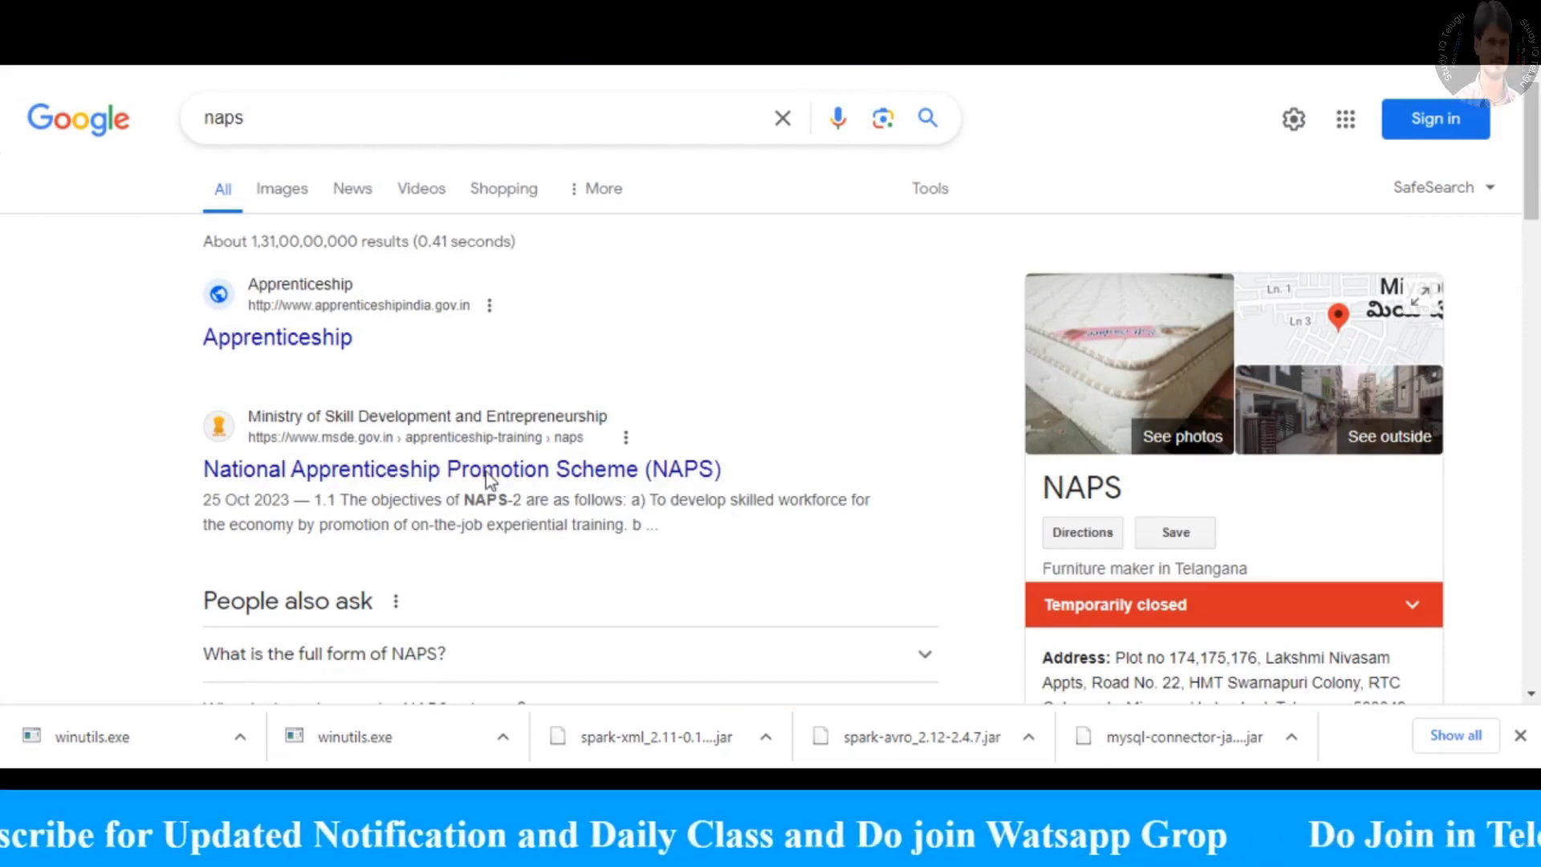
pyautogui.click(490, 474)
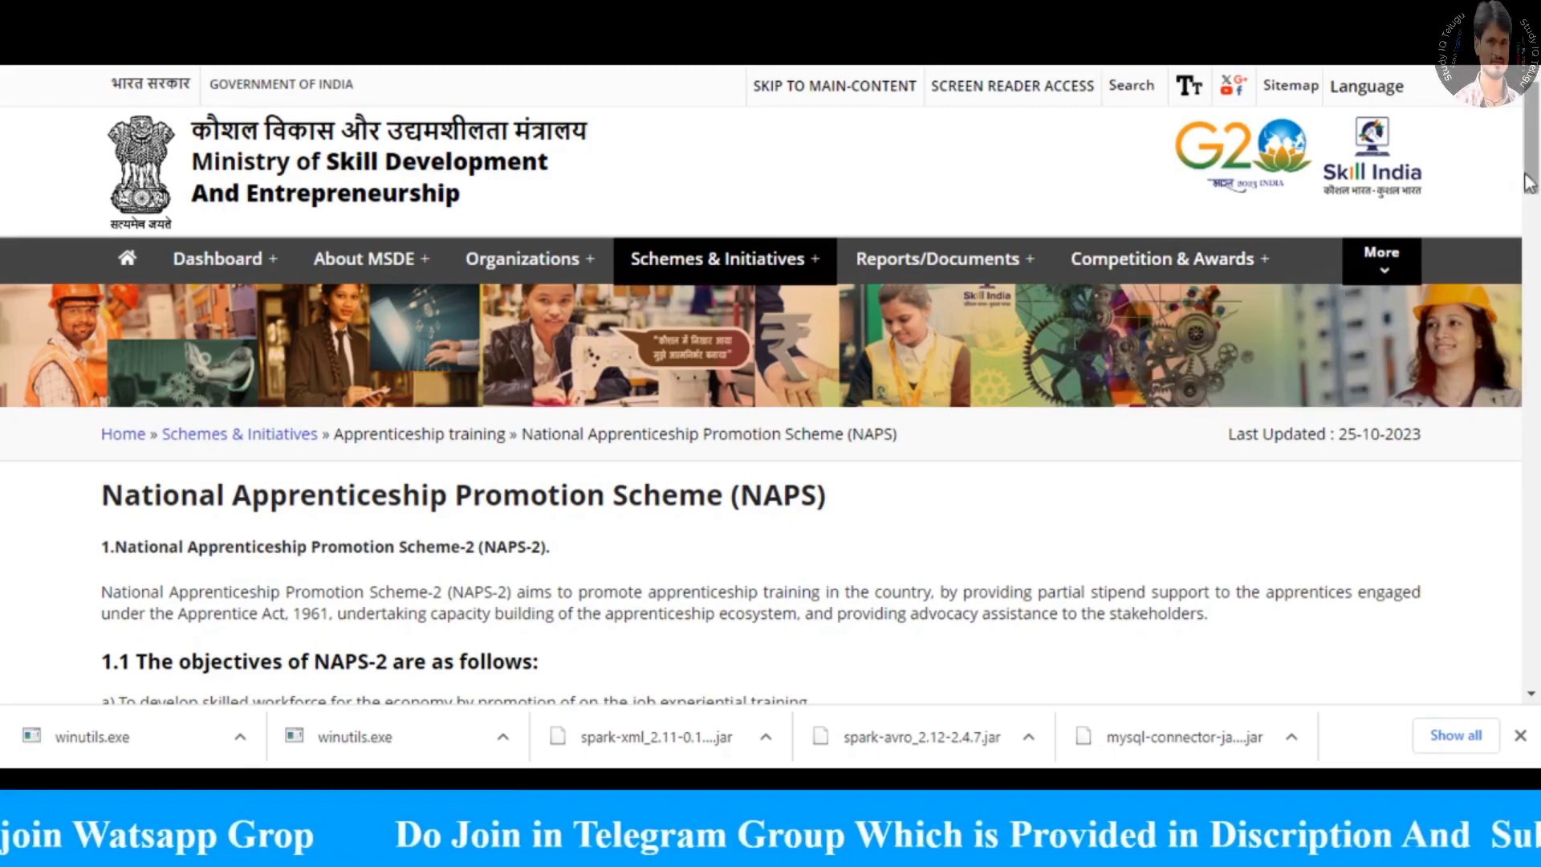
pyautogui.moveTo(1532, 175)
pyautogui.mouseDown()
pyautogui.moveTo(1539, 282)
pyautogui.moveTo(1533, 177)
pyautogui.mouseUp()
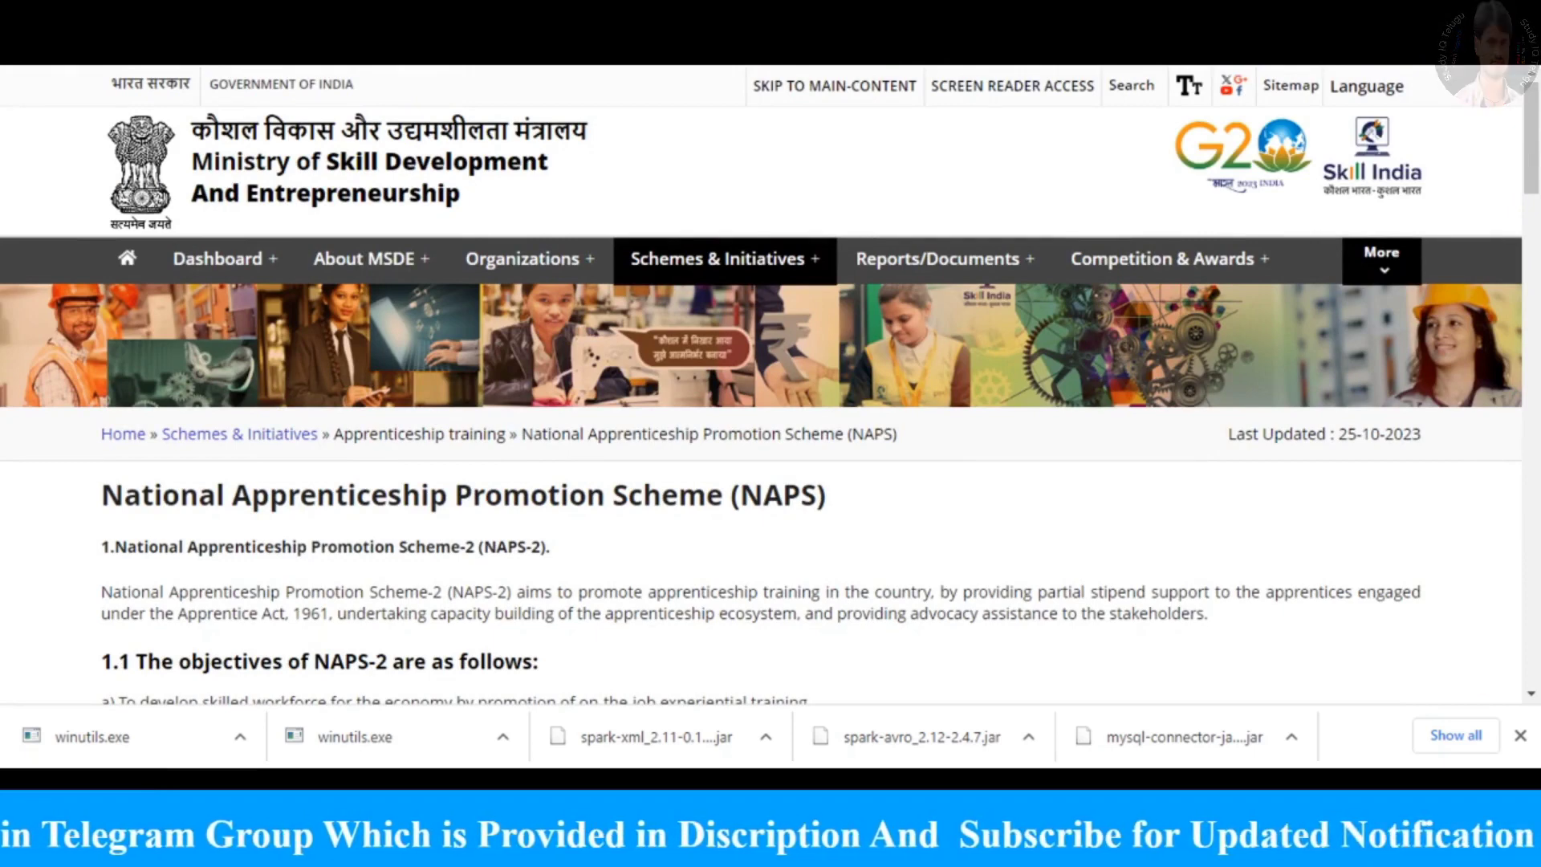
pyautogui.hotkey('alt', 'Left')
# Open apprenticeshipindia.gov.in, dismiss its notice, and go to the Candidate login page
pyautogui.click(226, 344)
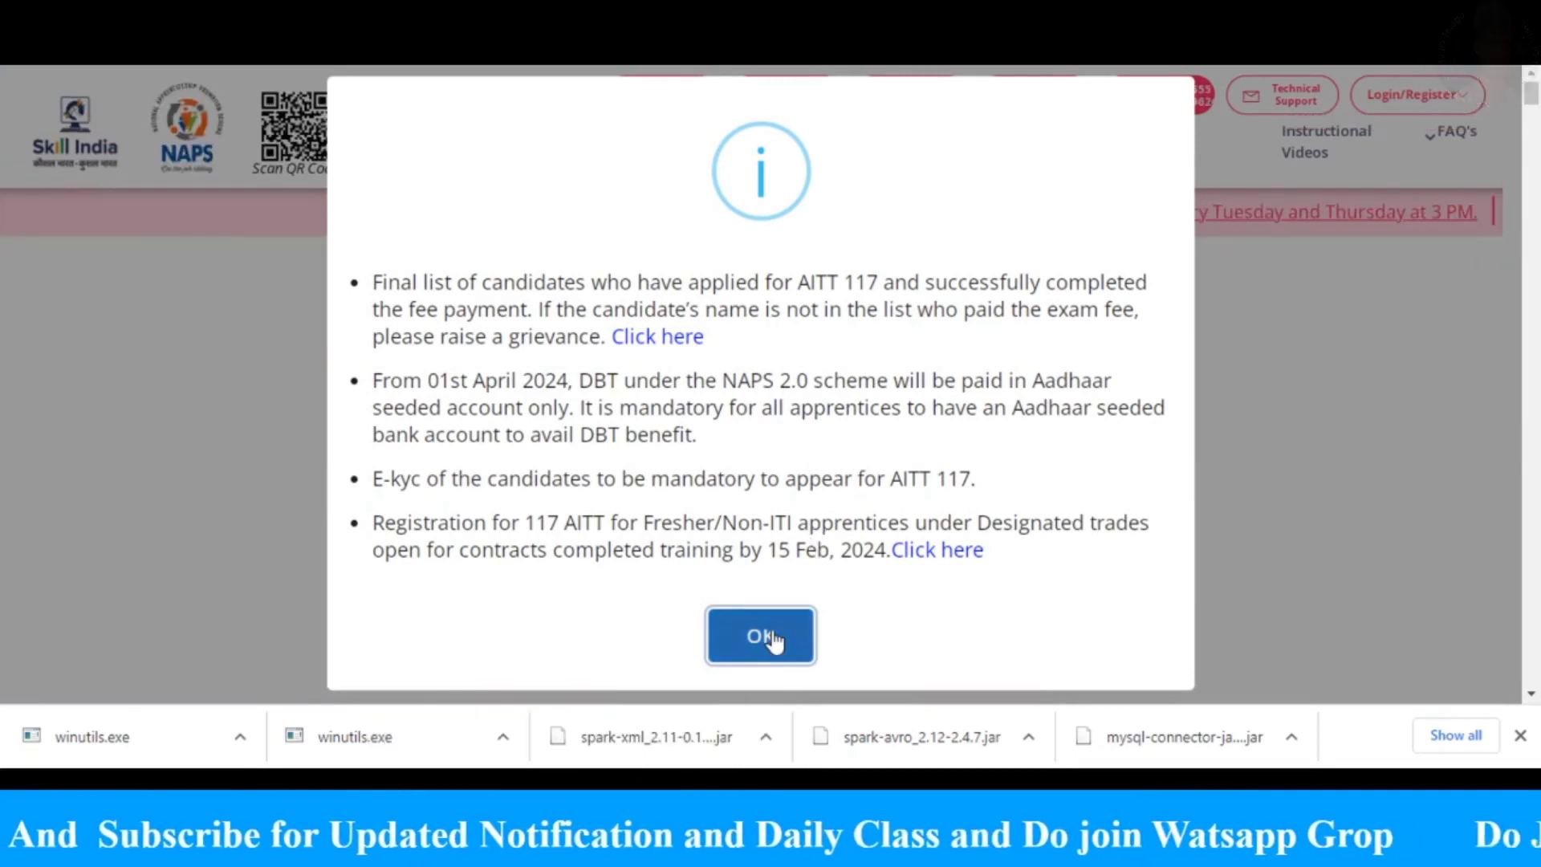
pyautogui.click(772, 634)
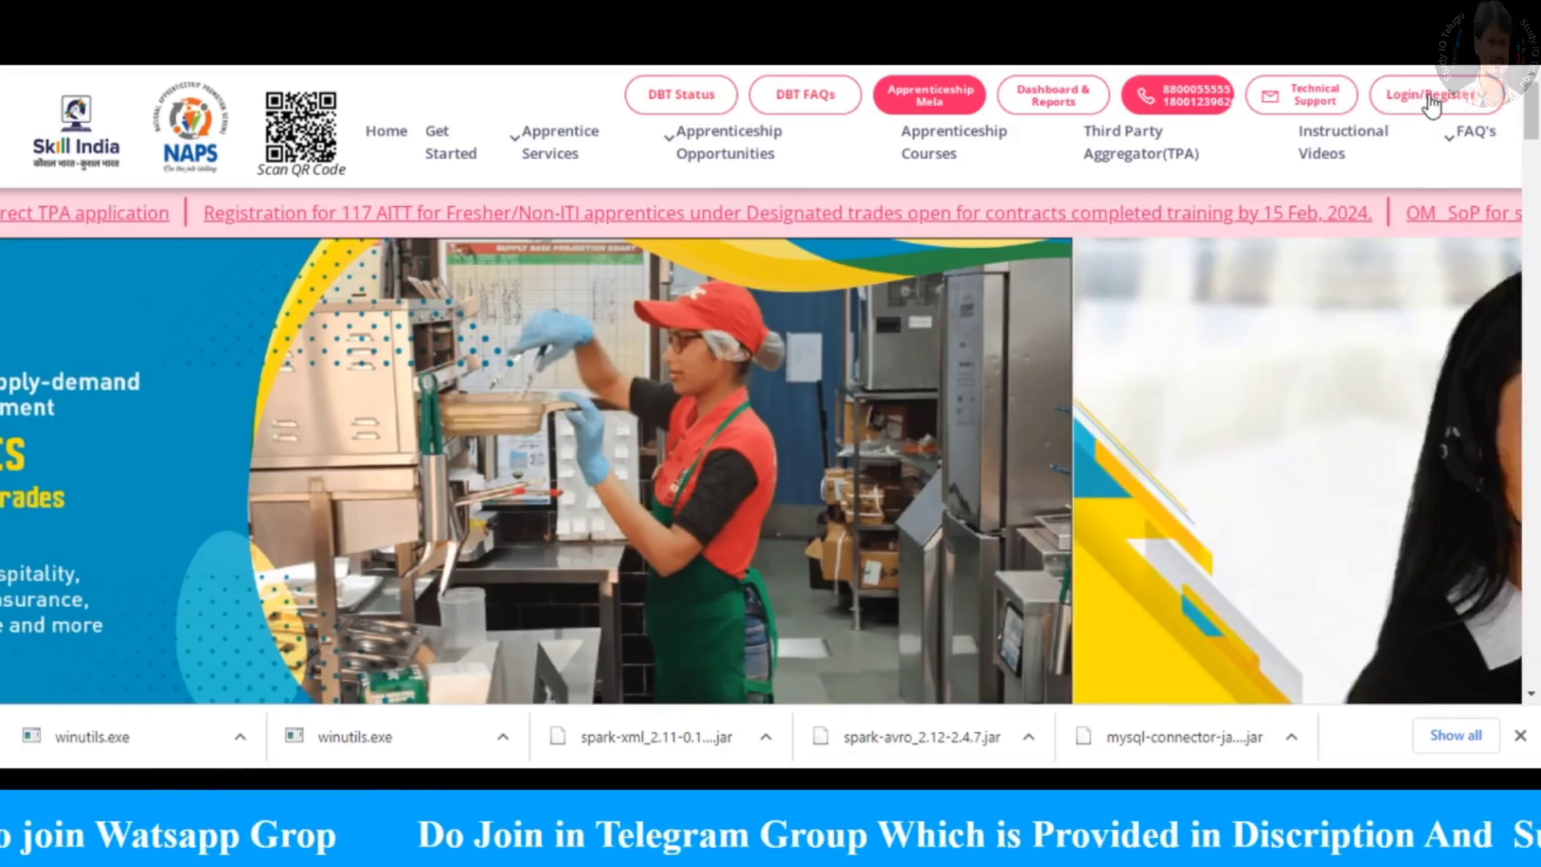
pyautogui.click(1428, 98)
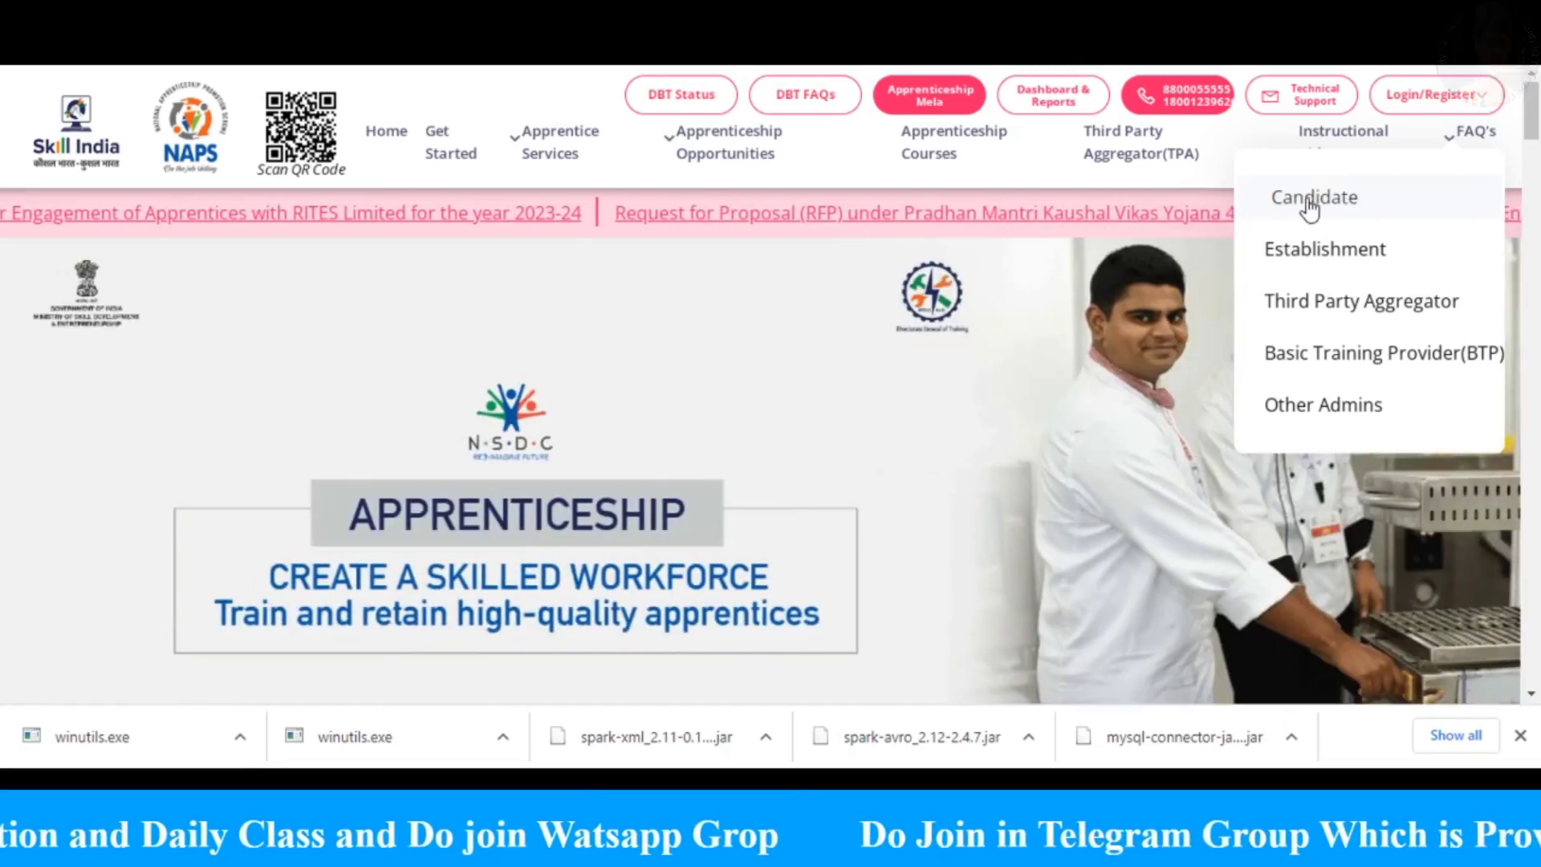
pyautogui.click(1310, 201)
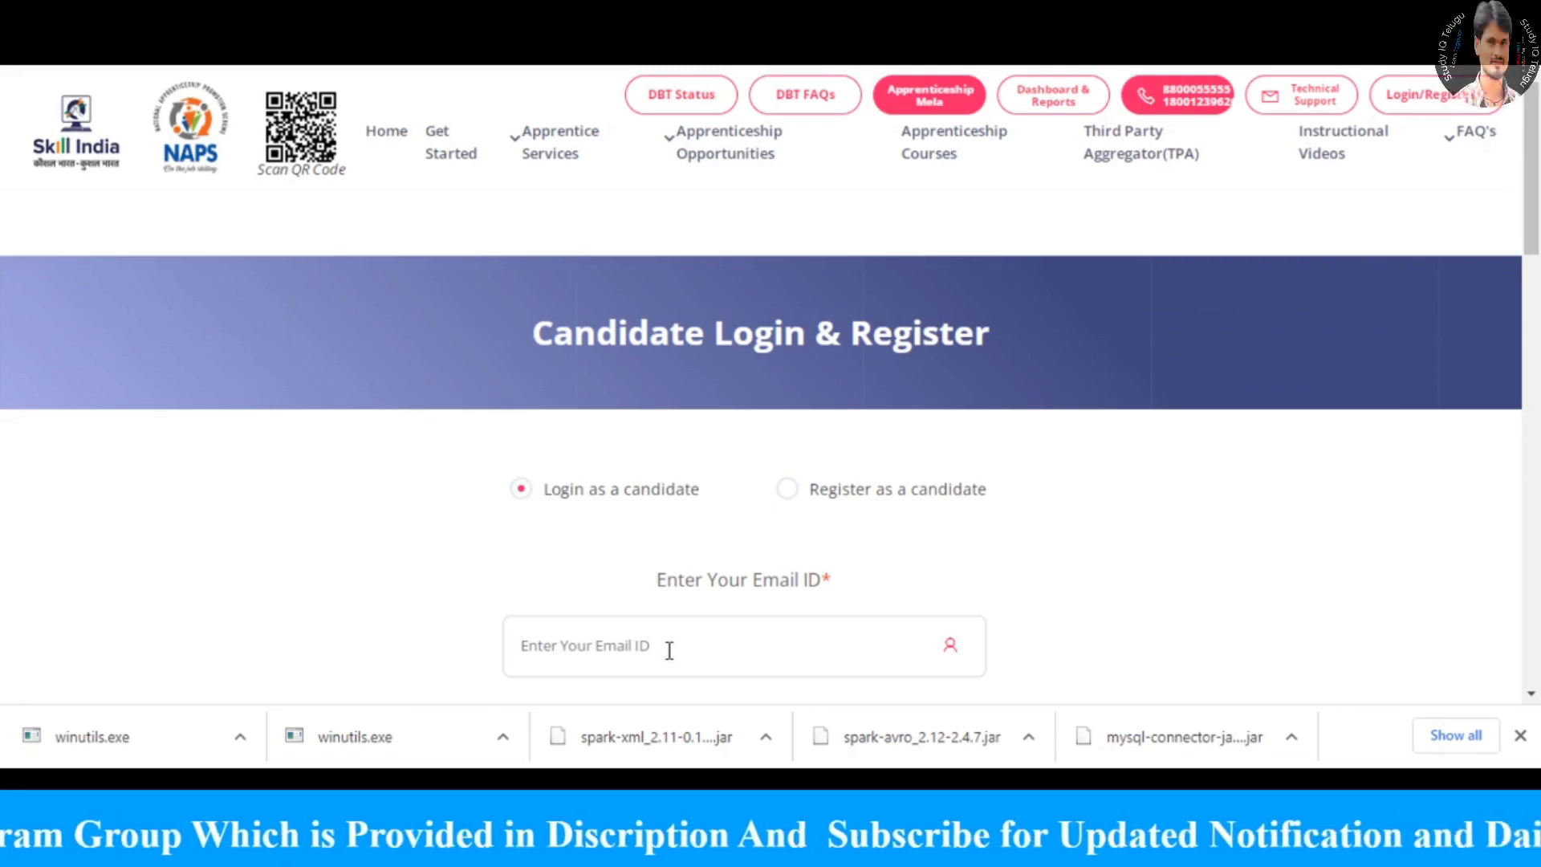
# Log in with the candidate's email ID and OTP, then dismiss the DBT notice
pyautogui.moveTo(1533, 137); pyautogui.dragTo(1538, 216)
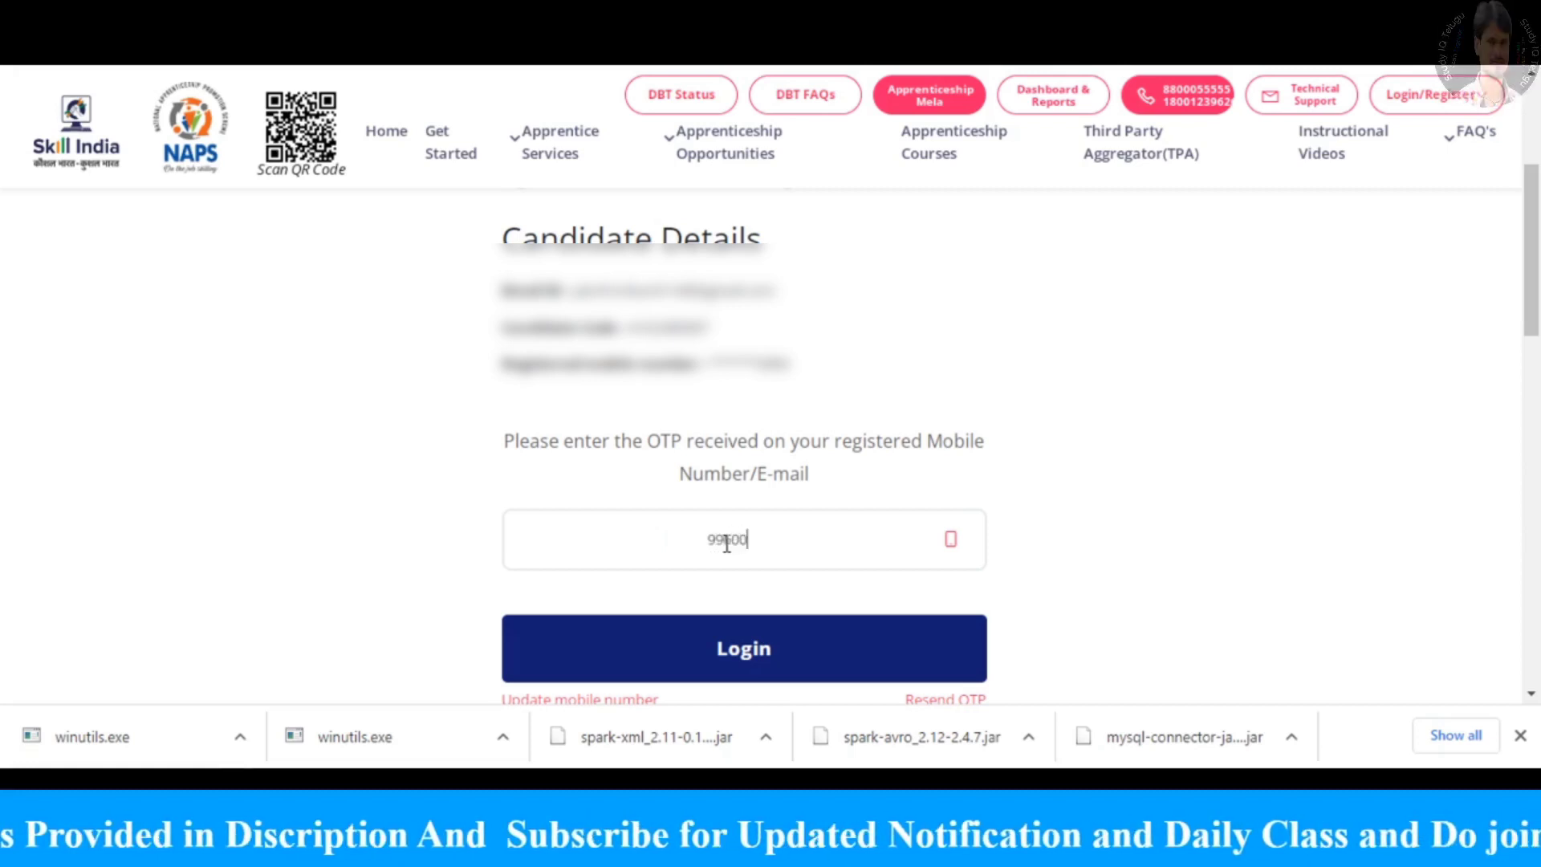
pyautogui.click(735, 642)
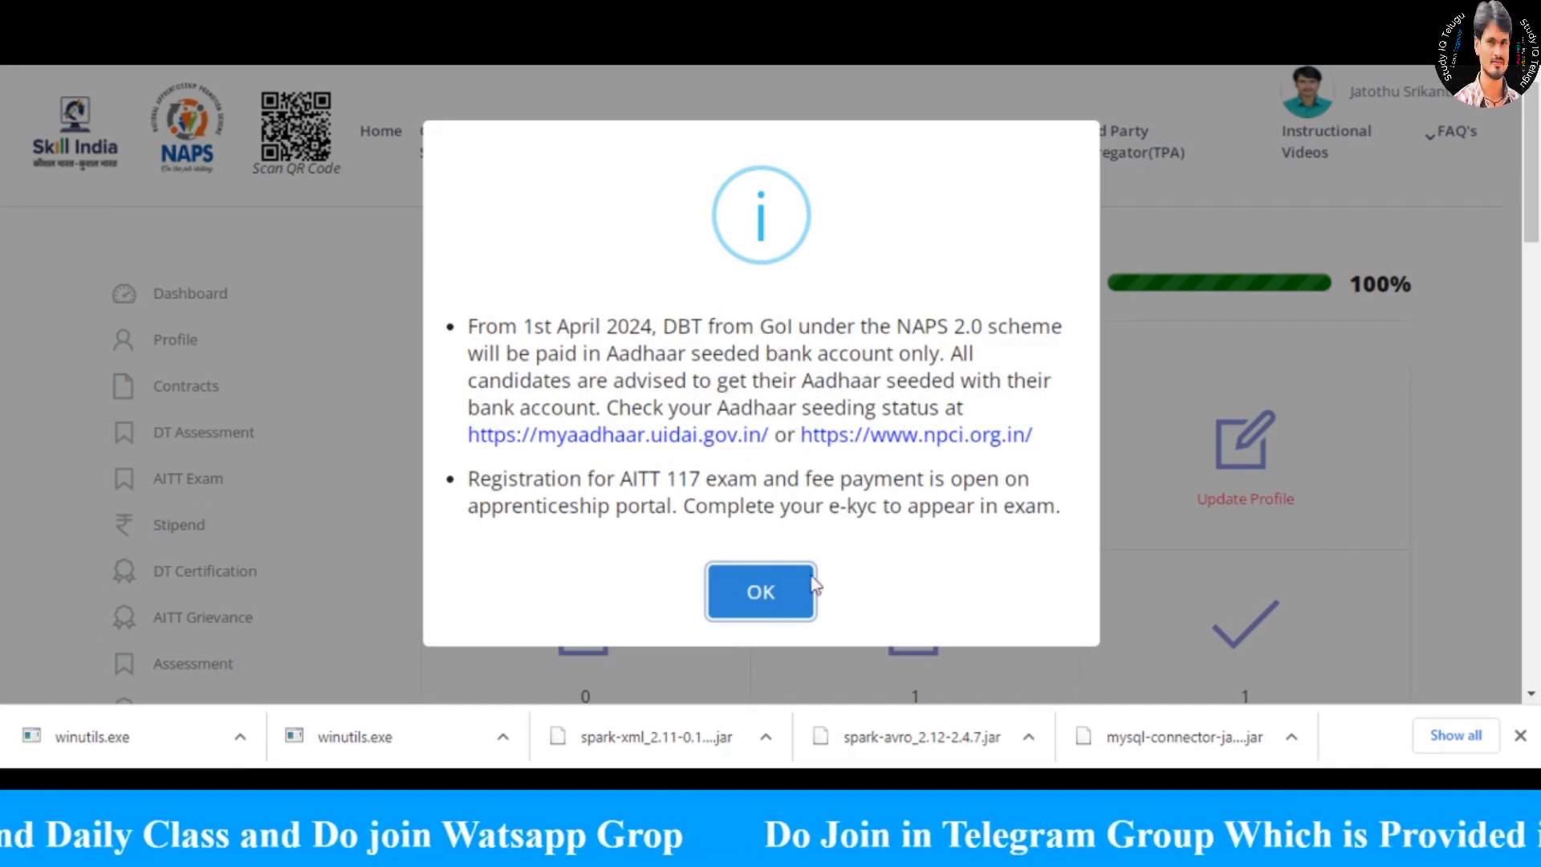
pyautogui.click(763, 592)
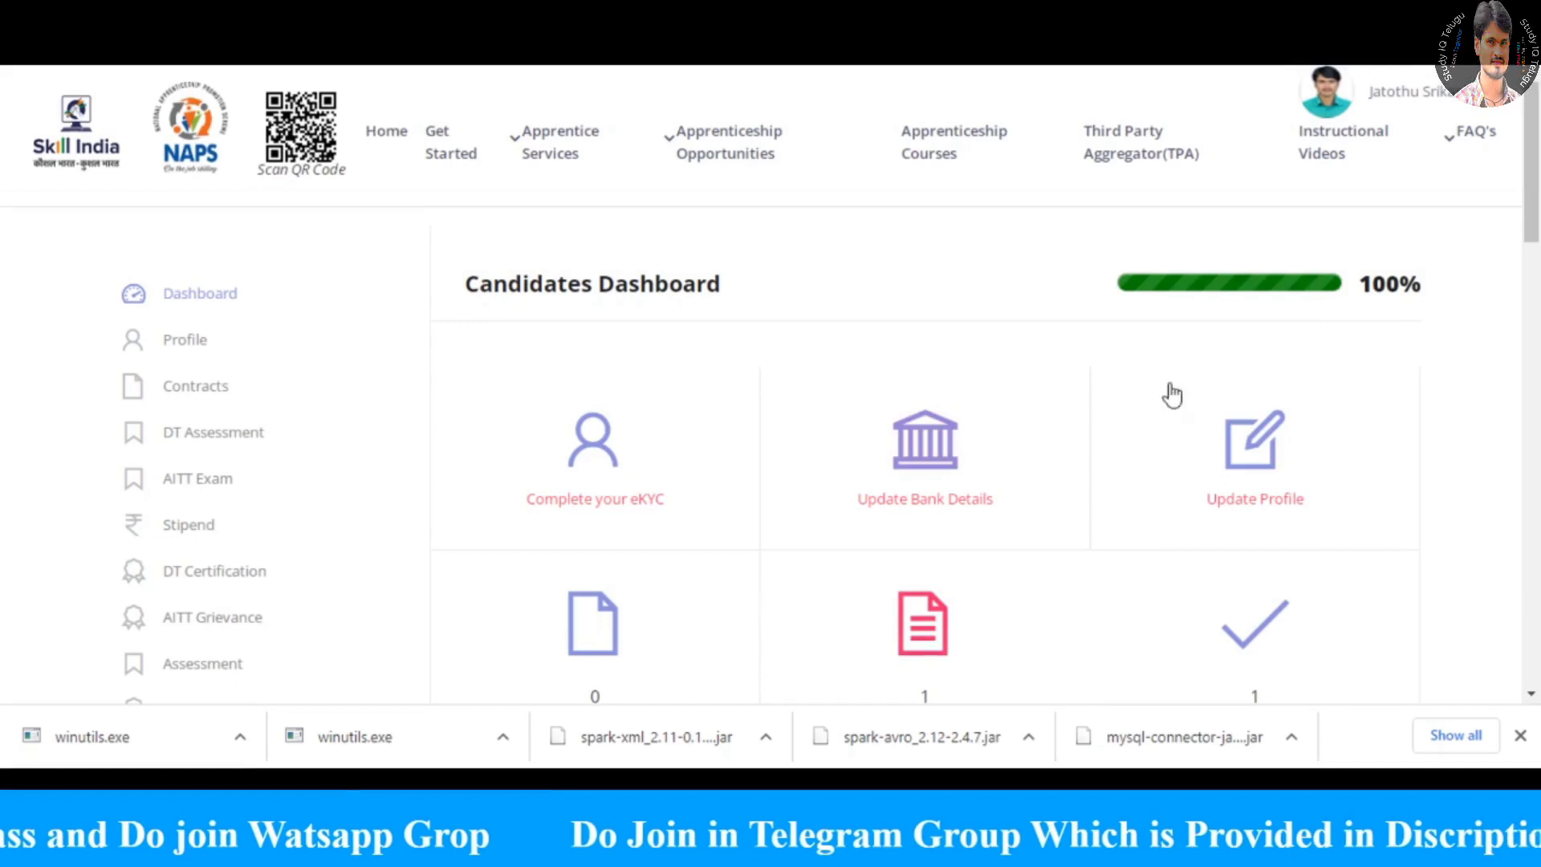
pyautogui.moveTo(1370, 265); pyautogui.dragTo(1442, 313)
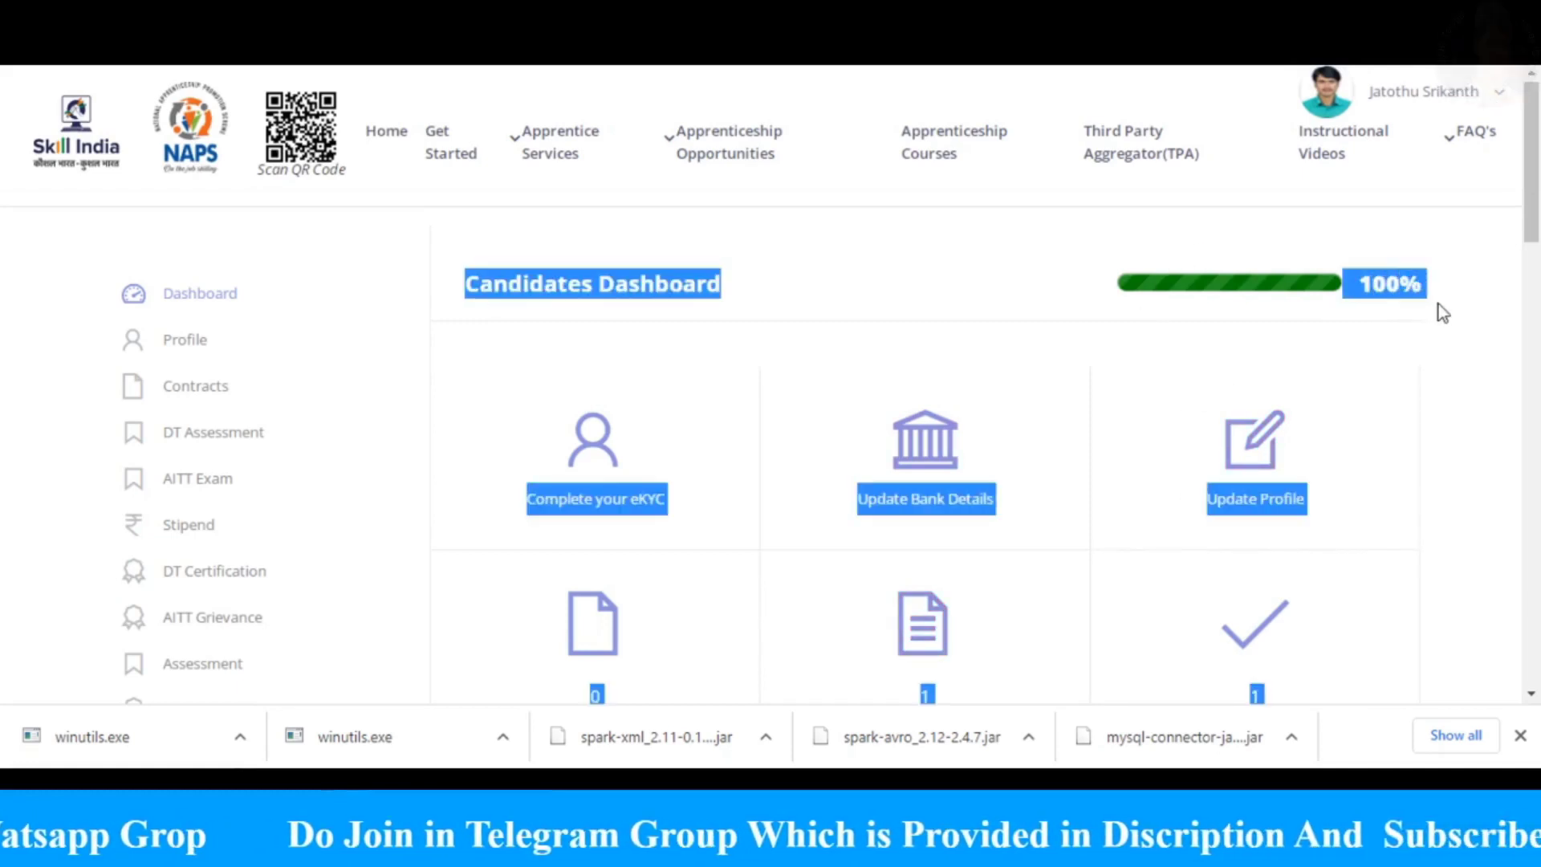
pyautogui.click(1427, 383)
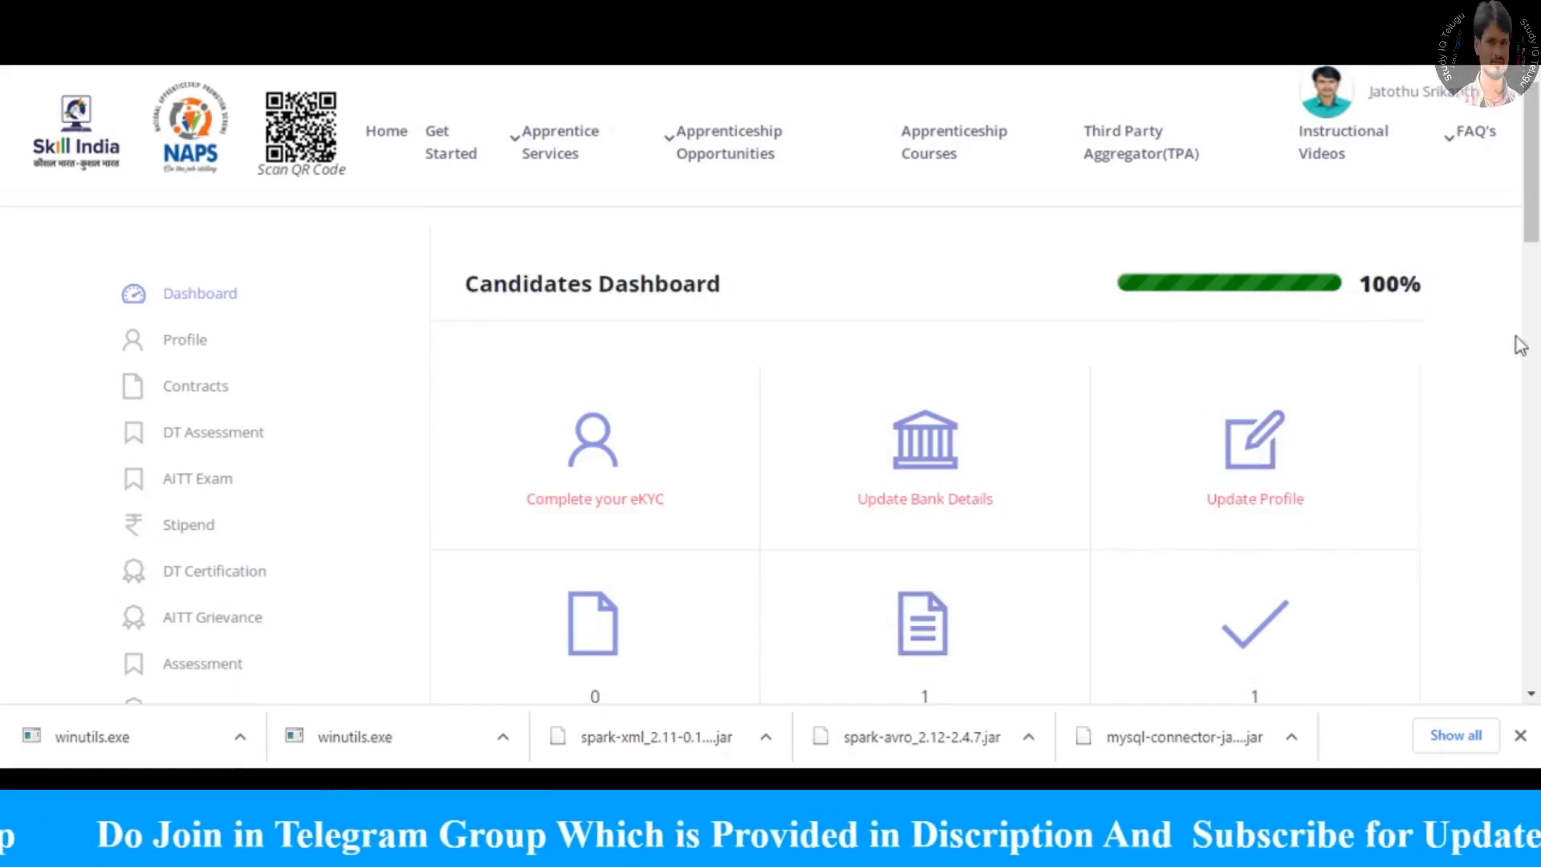
# Filter opportunities by establishment 'Sr. Divisional Personnel Officer/South East Central Railway/Bilaspur', listing 19 openings
pyautogui.click(722, 143)
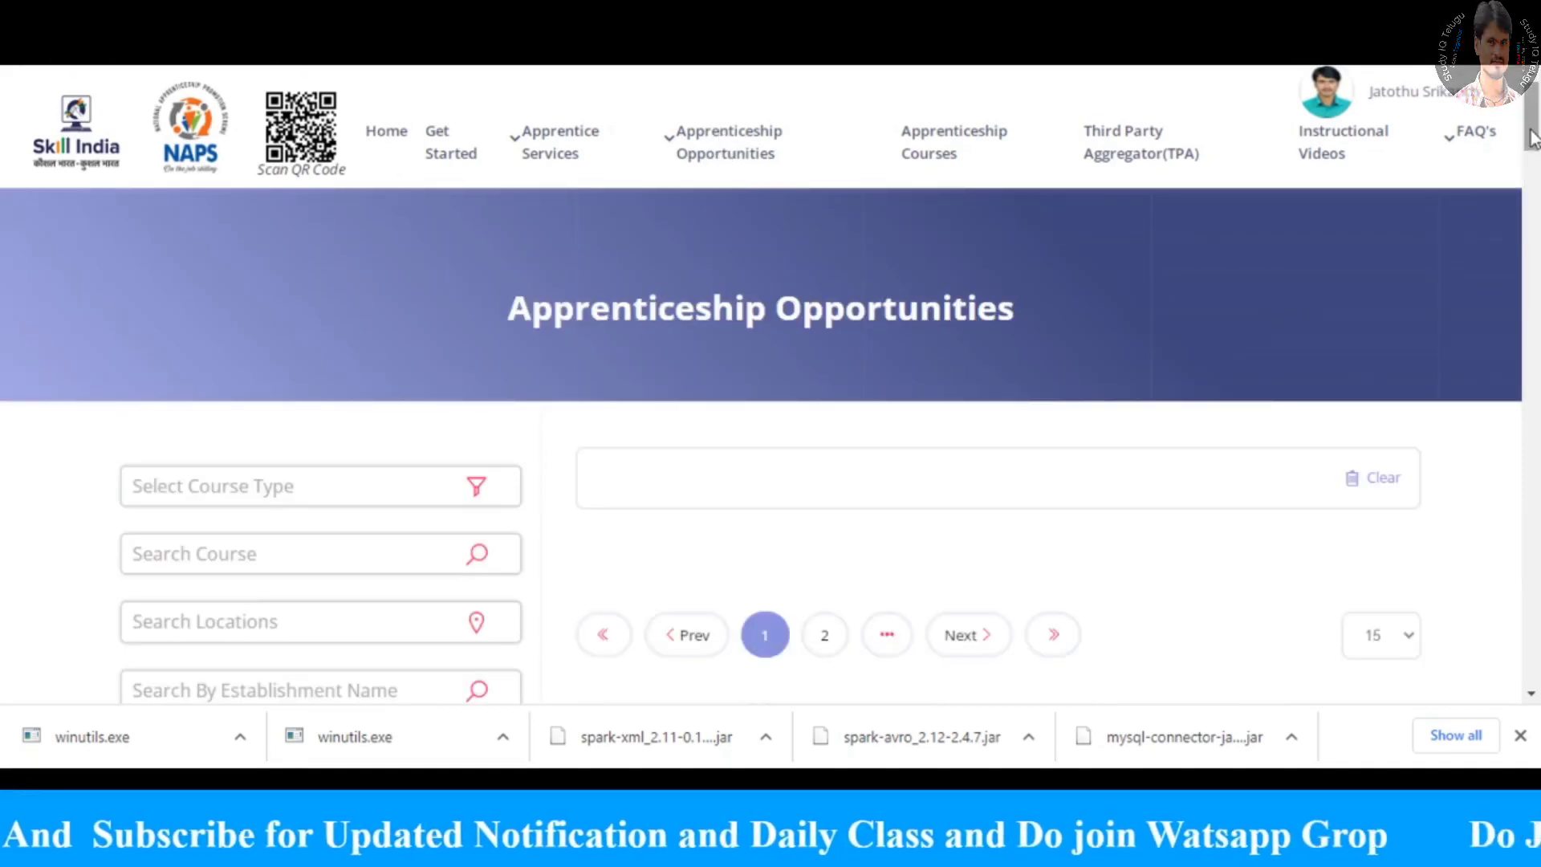
pyautogui.scroll(-3, 1531, 164)
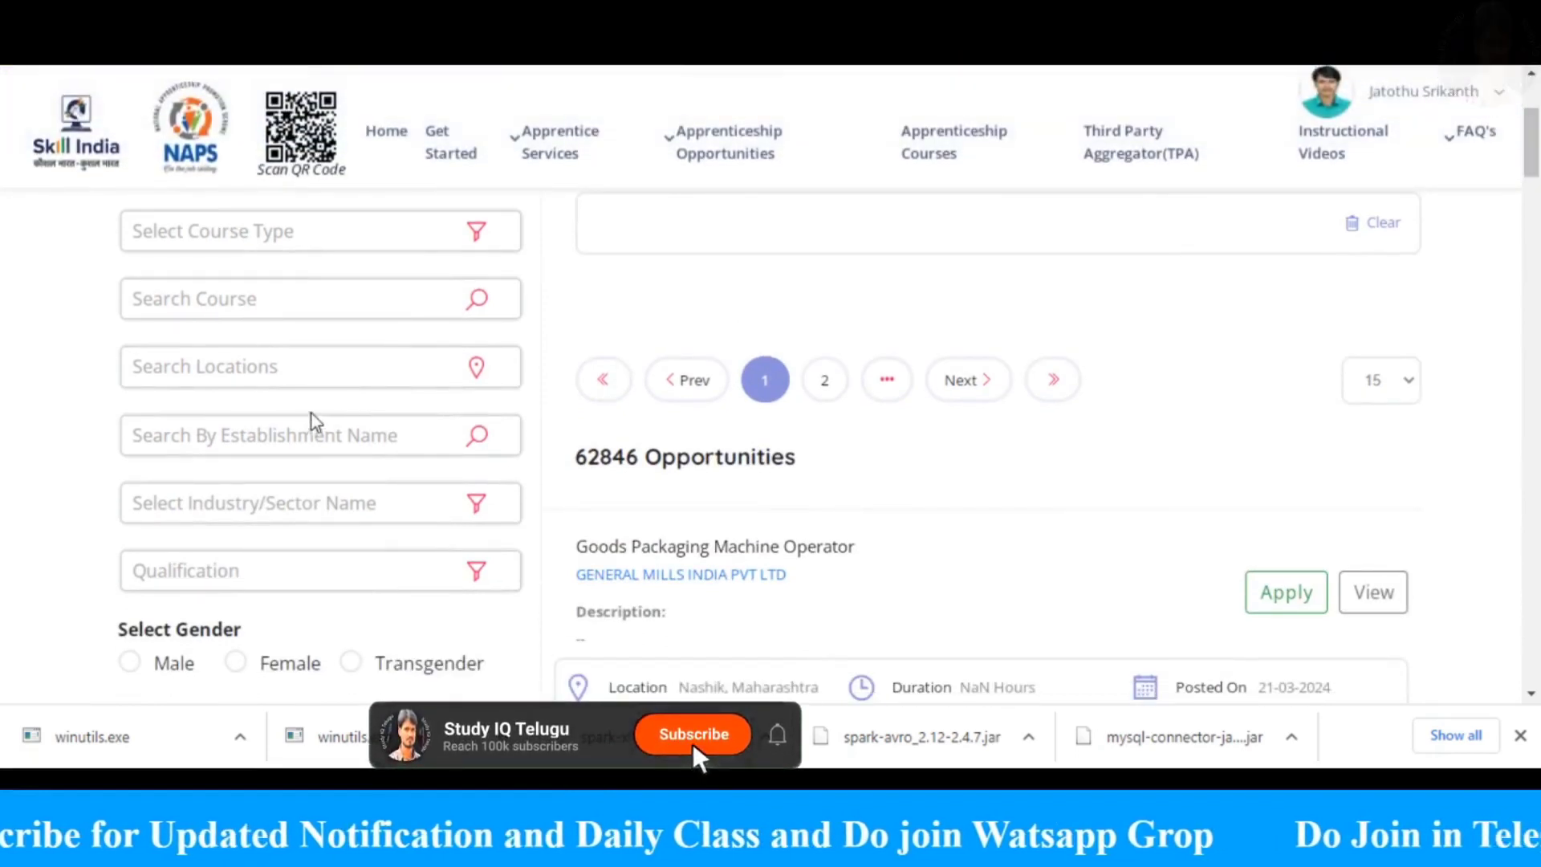
pyautogui.click(313, 438)
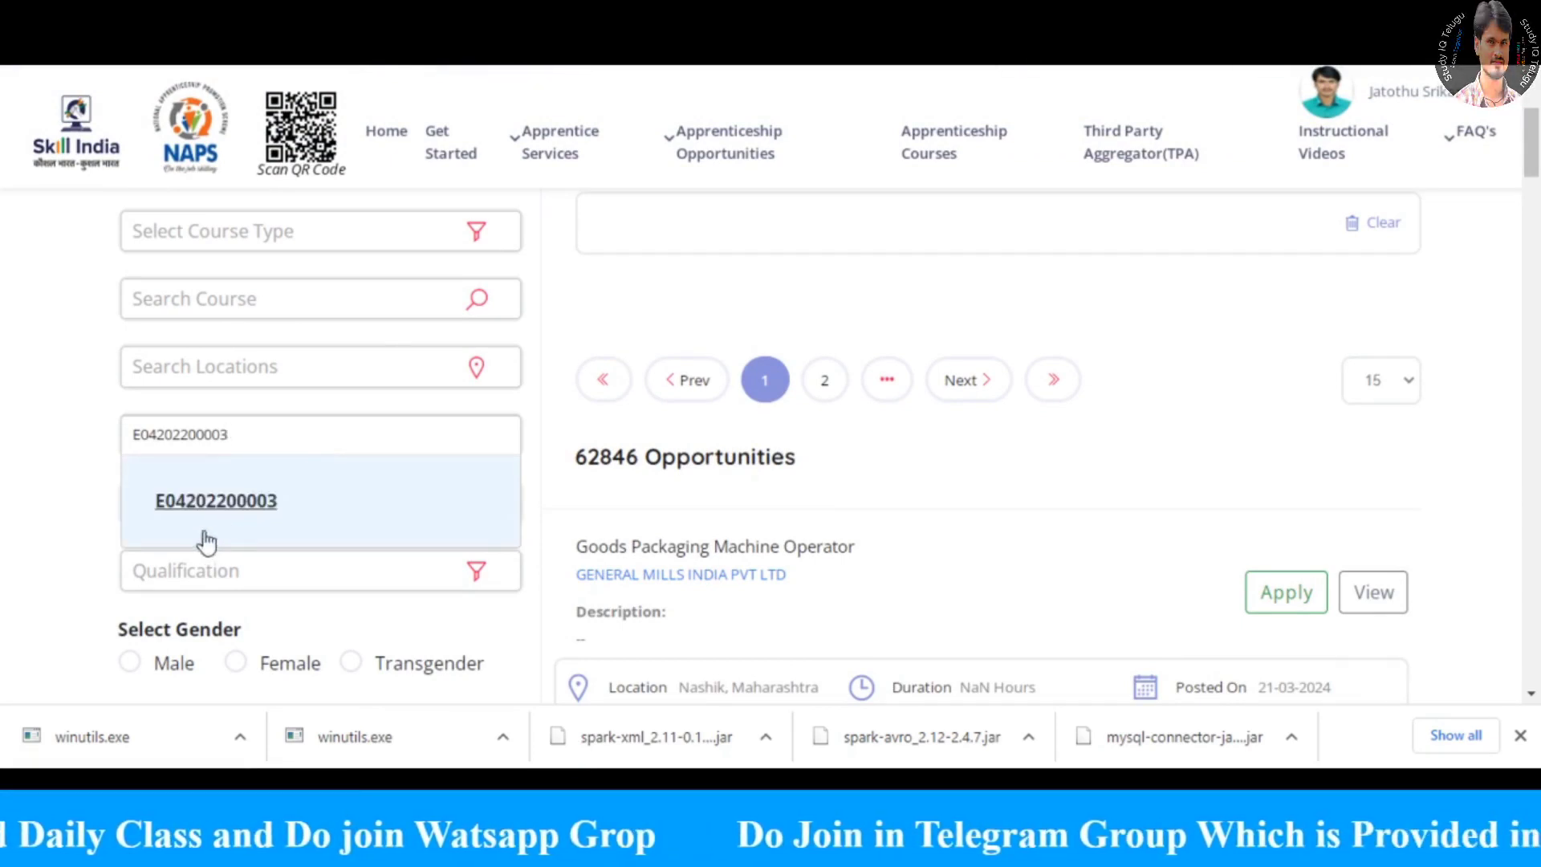
pyautogui.click(221, 504)
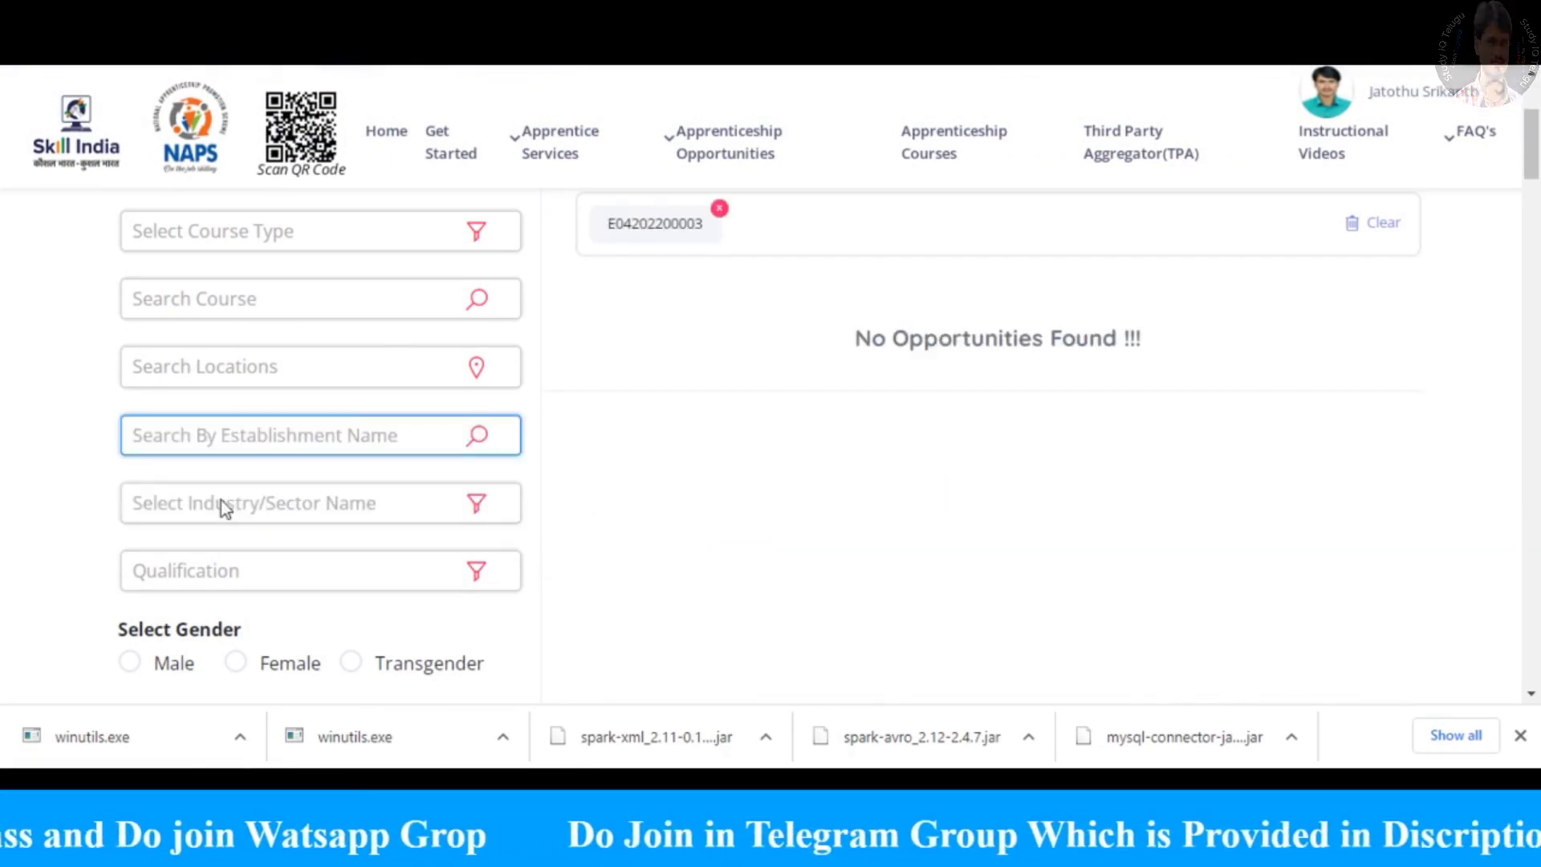
pyautogui.click(389, 437)
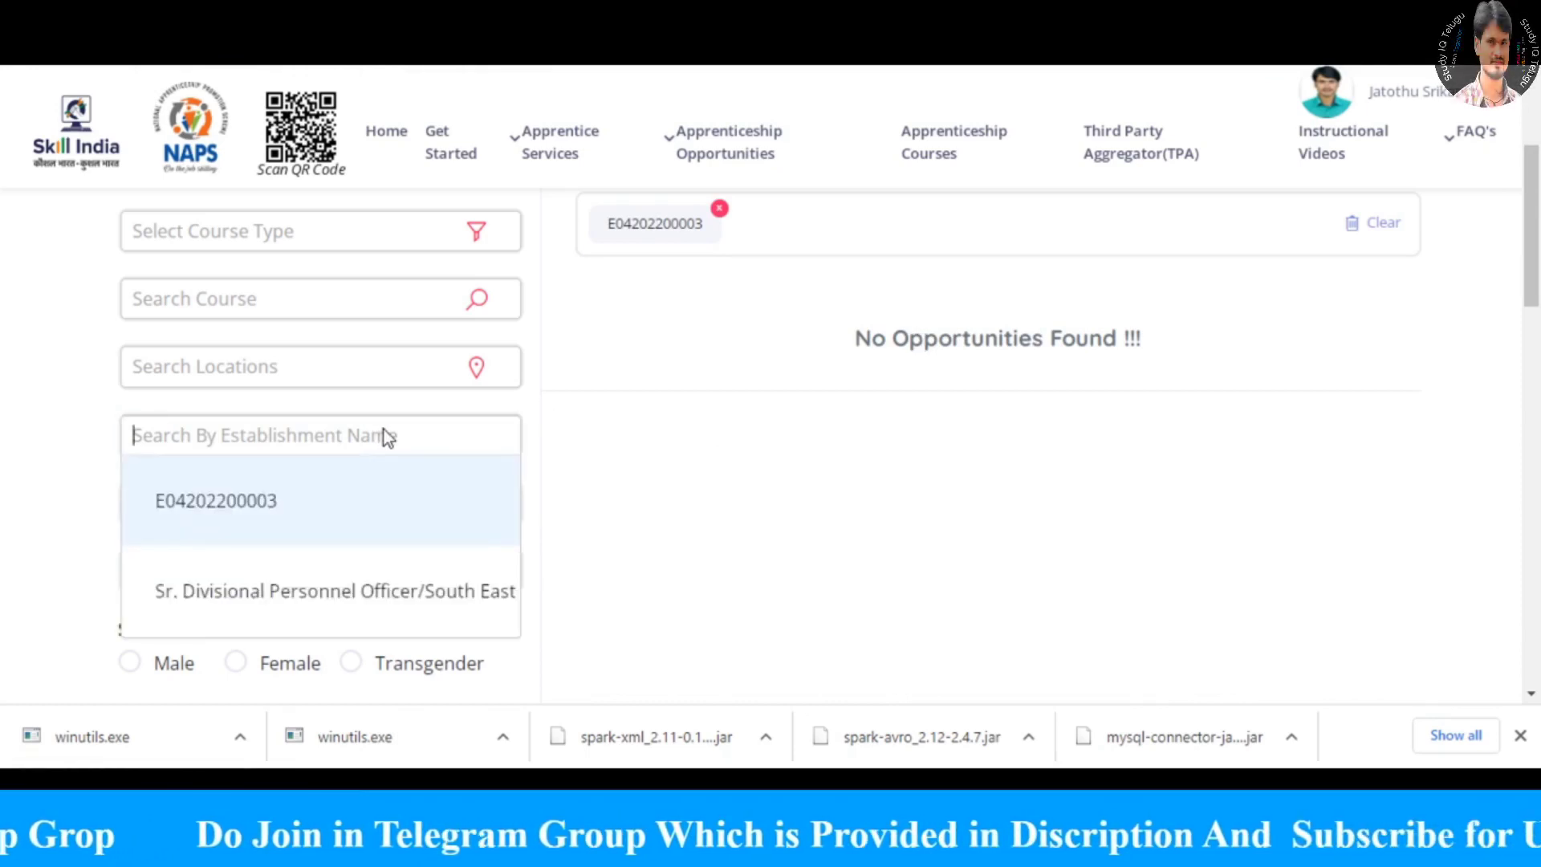
pyautogui.hotkey('ctrl', 'v')
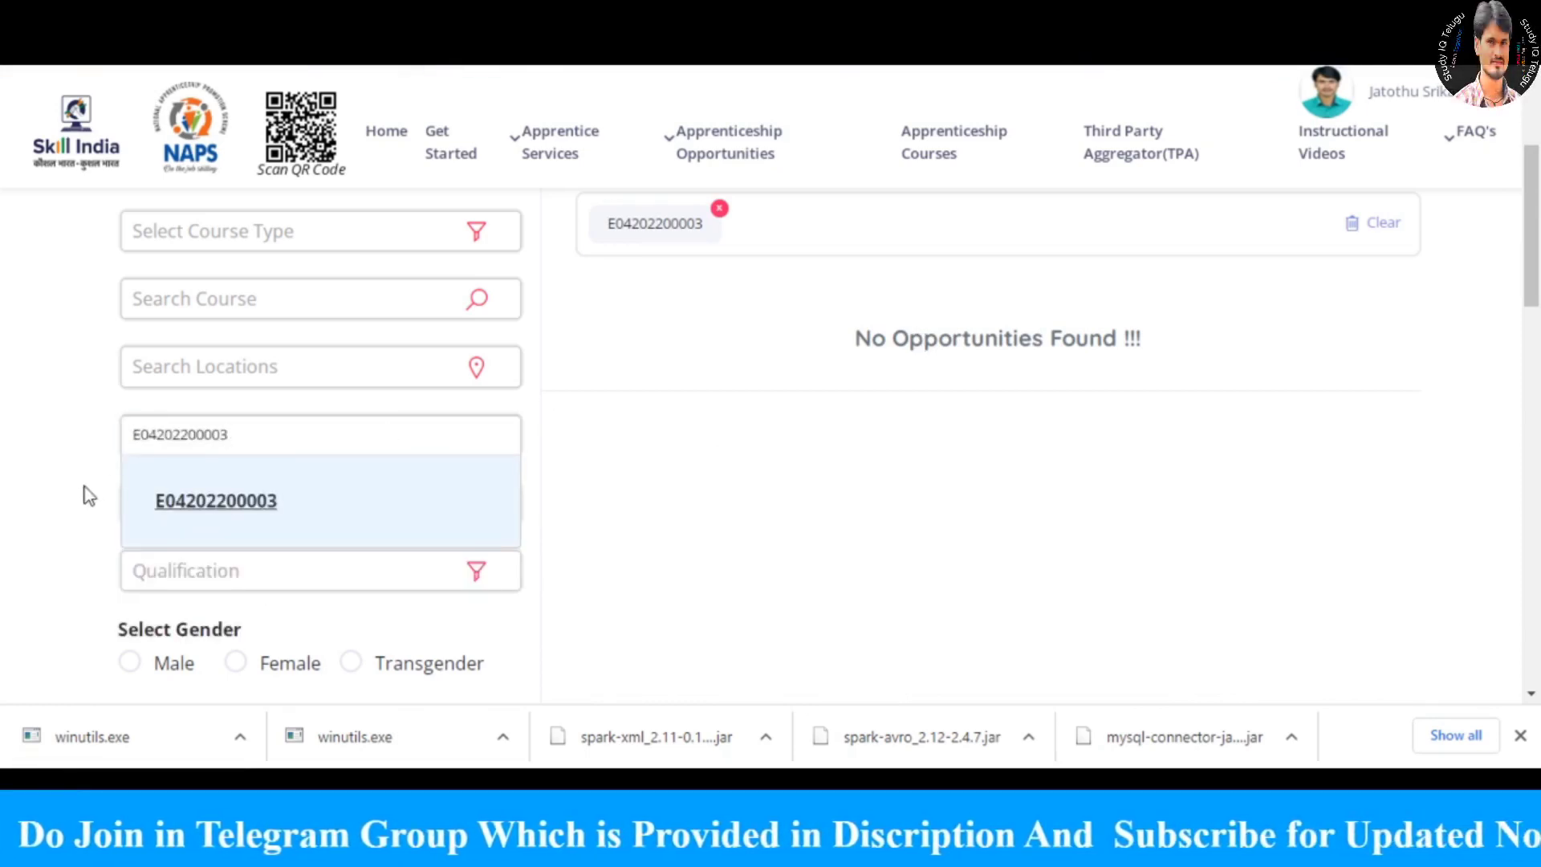
pyautogui.press('BackSpace')
pyautogui.press('BackSpace')
pyautogui.press('BackSpace')
pyautogui.press('BackSpace')
pyautogui.press('BackSpace')
pyautogui.press('BackSpace')
pyautogui.press('BackSpace')
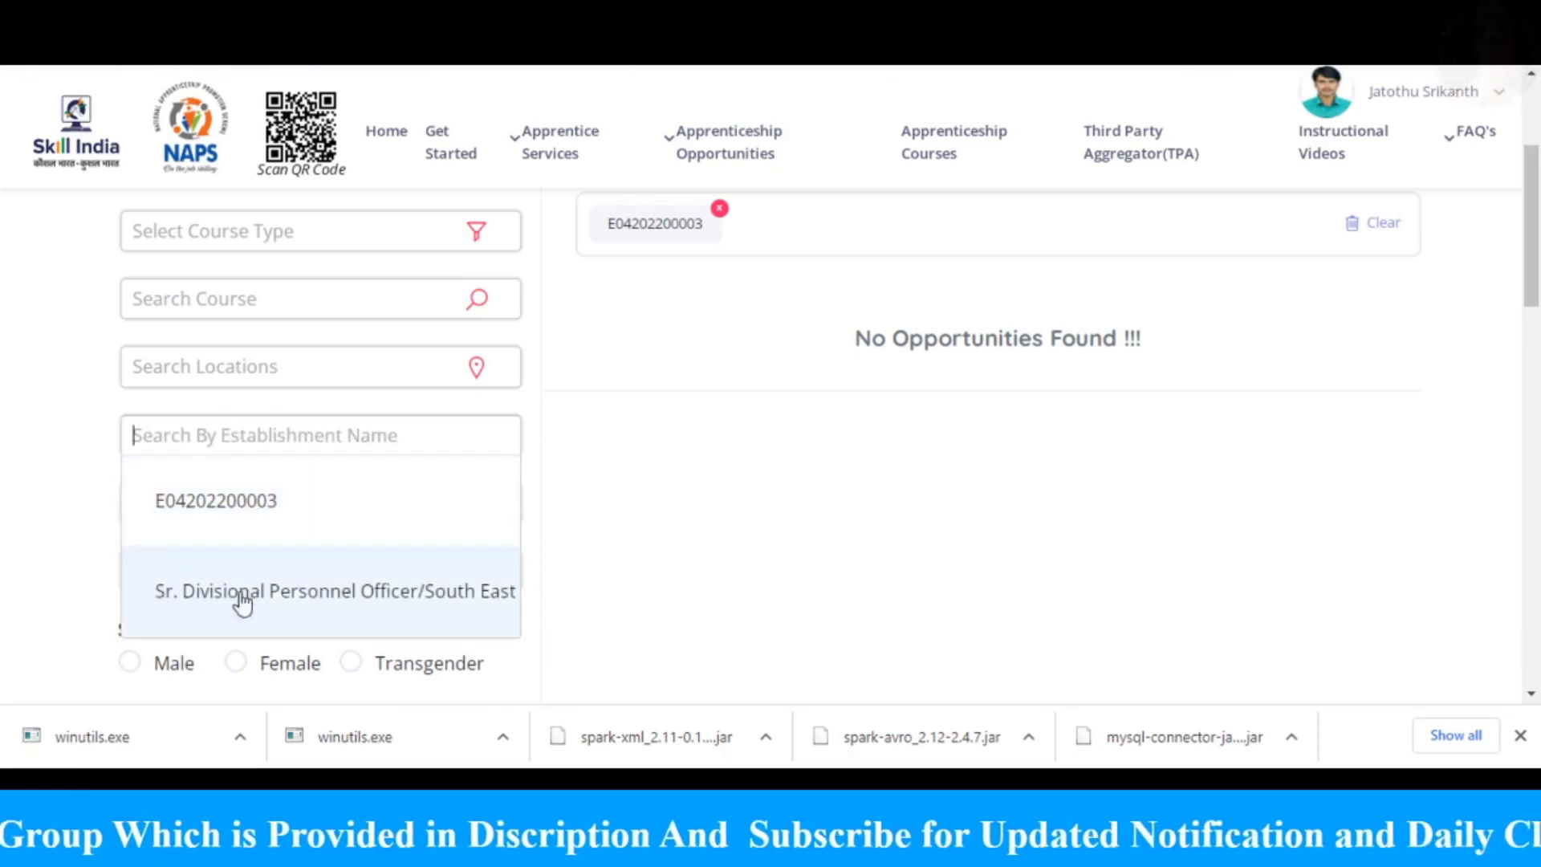
pyautogui.click(386, 595)
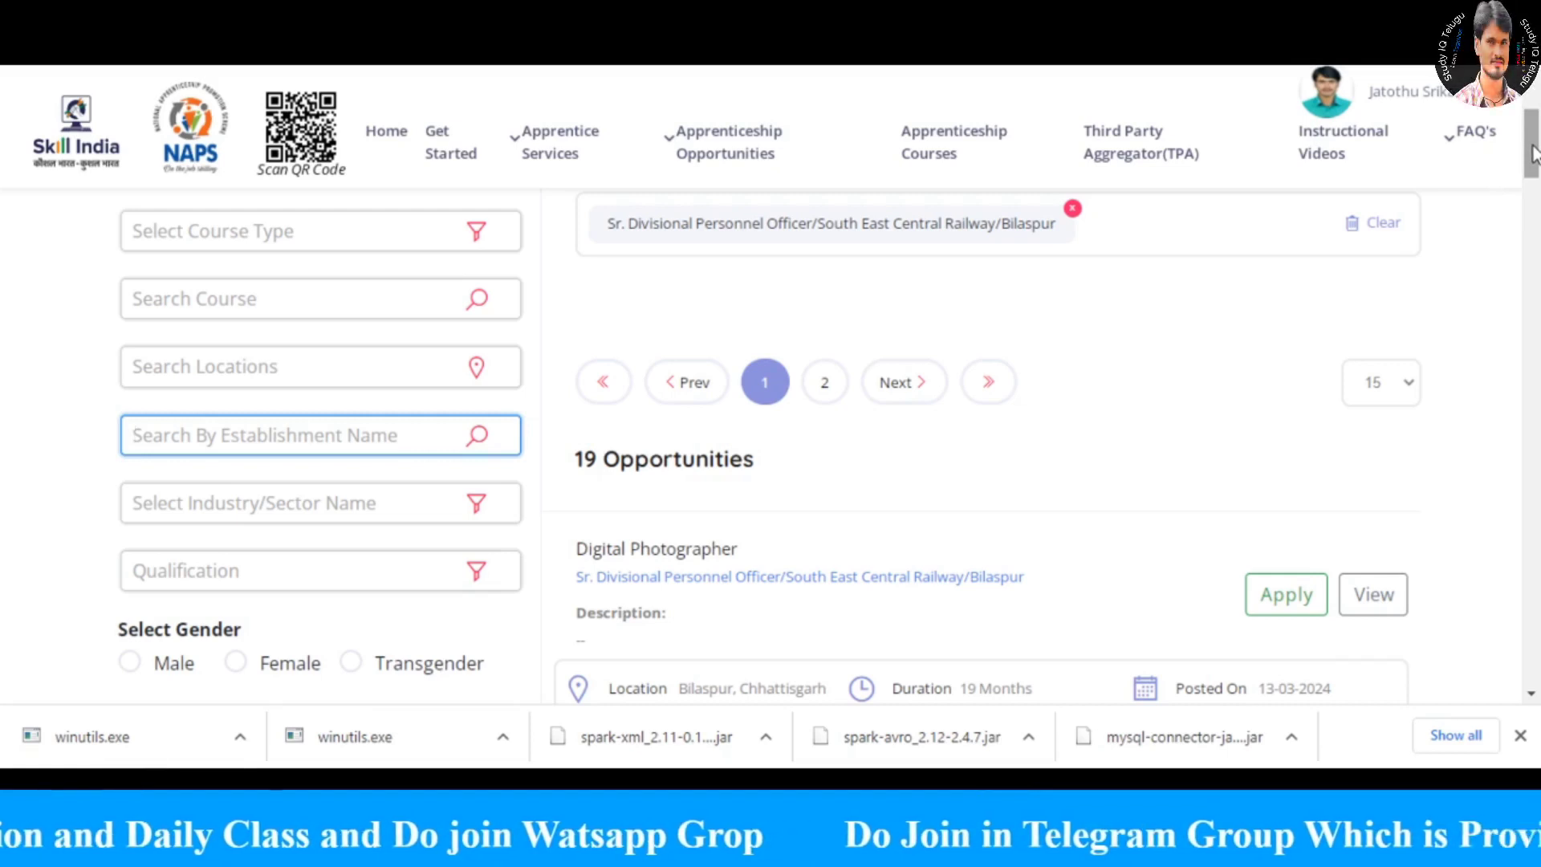
pyautogui.moveTo(1533, 153); pyautogui.dragTo(1537, 175)
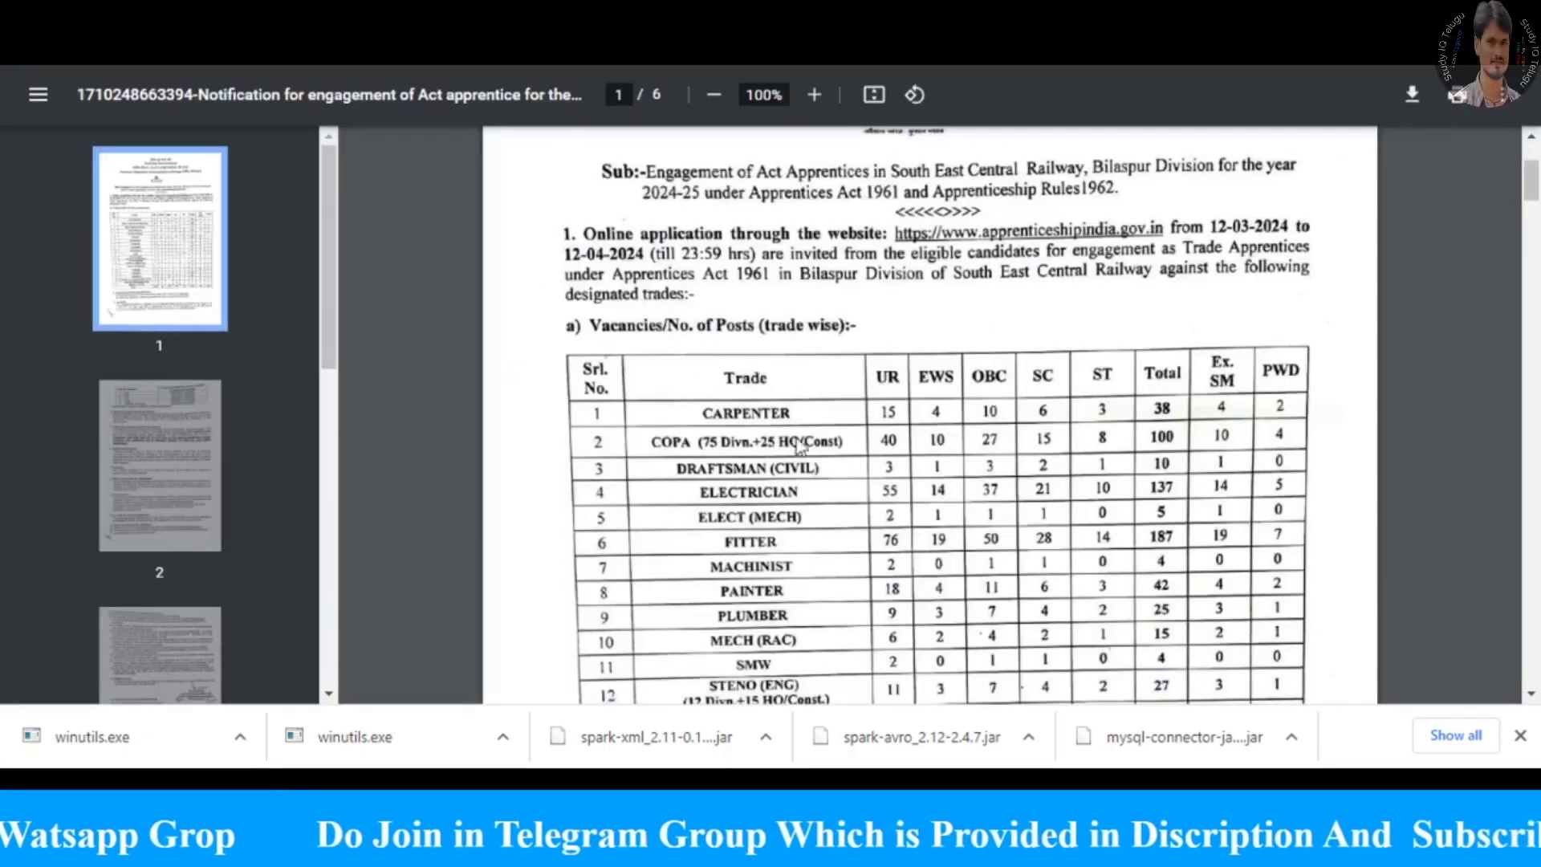
# Check the Fitter row (187 posts) in the PDF vacancy table, then return to NAPS
pyautogui.moveTo(1533, 189); pyautogui.dragTo(1533, 206)
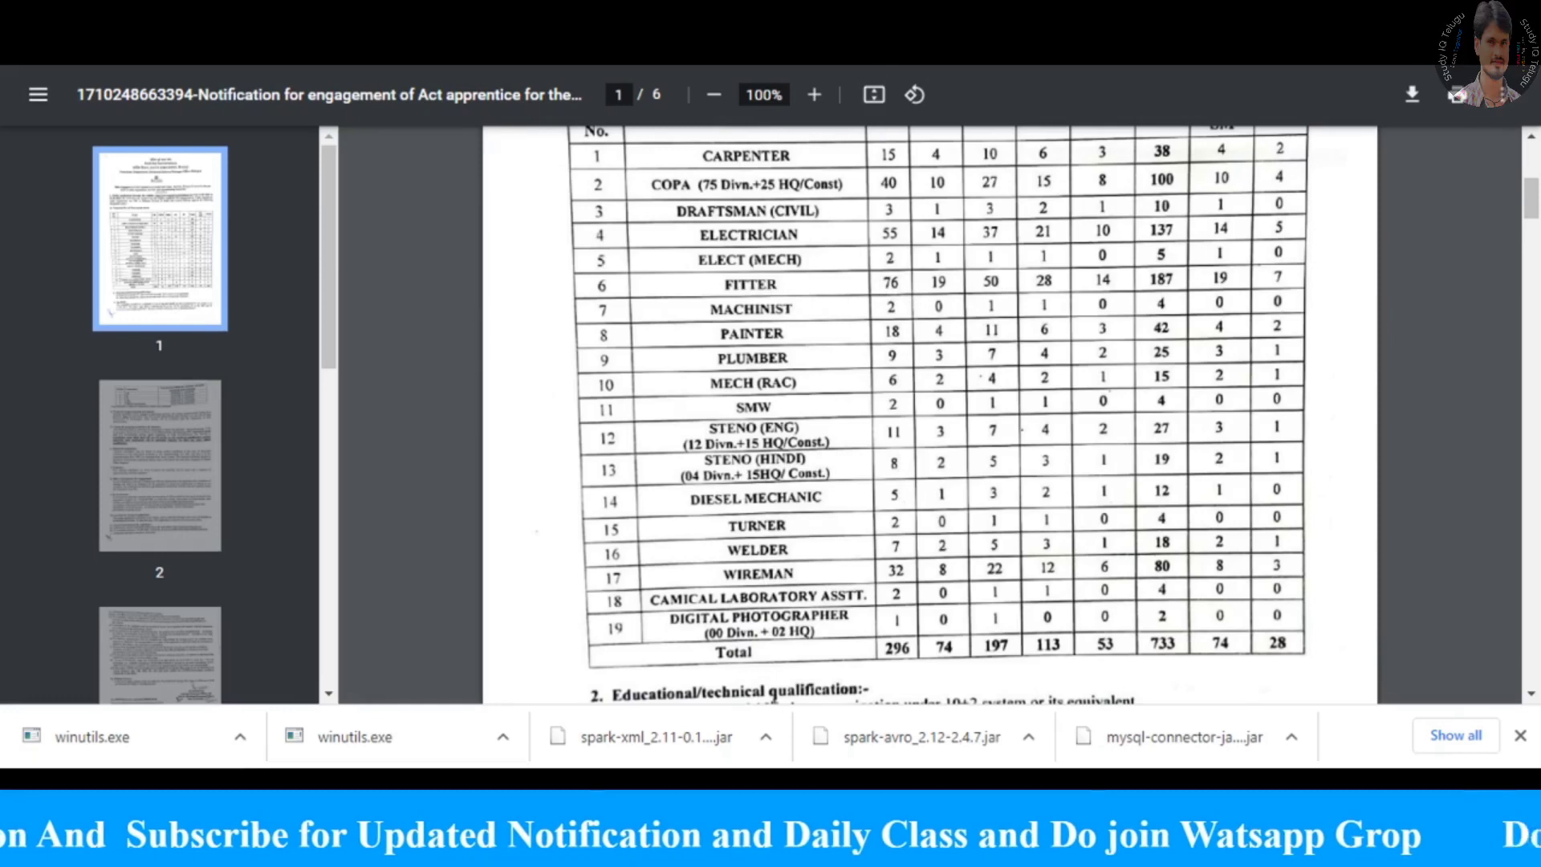
pyautogui.hotkey('ctrl', 'Tab')
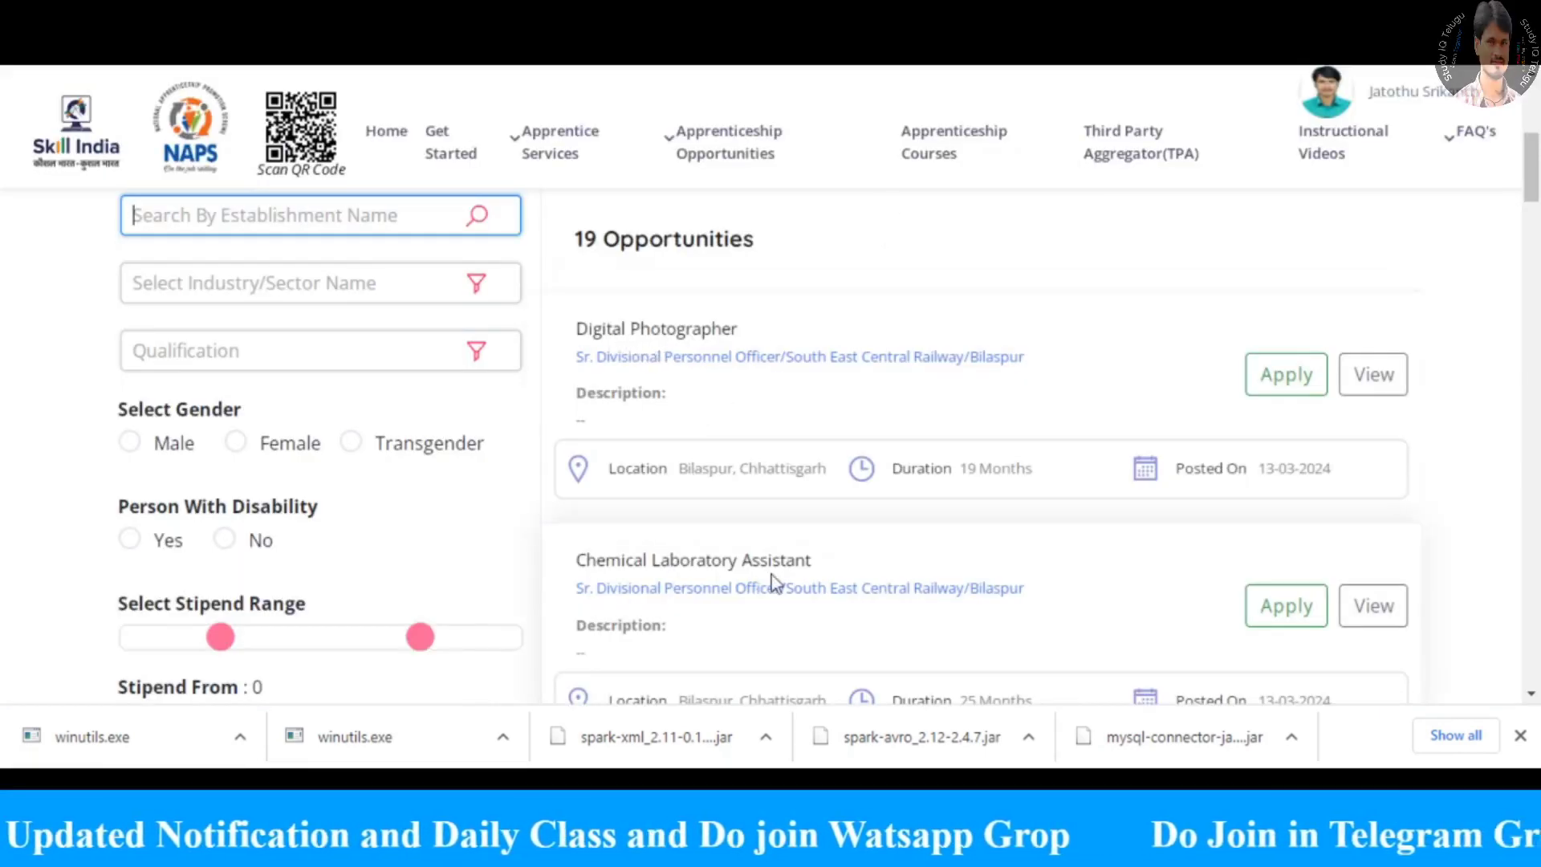
# Scroll the filtered list to the Bilaspur Fitter opening (25 months, posted 13-03-2024)
pyautogui.moveTo(1533, 164); pyautogui.dragTo(1537, 205)
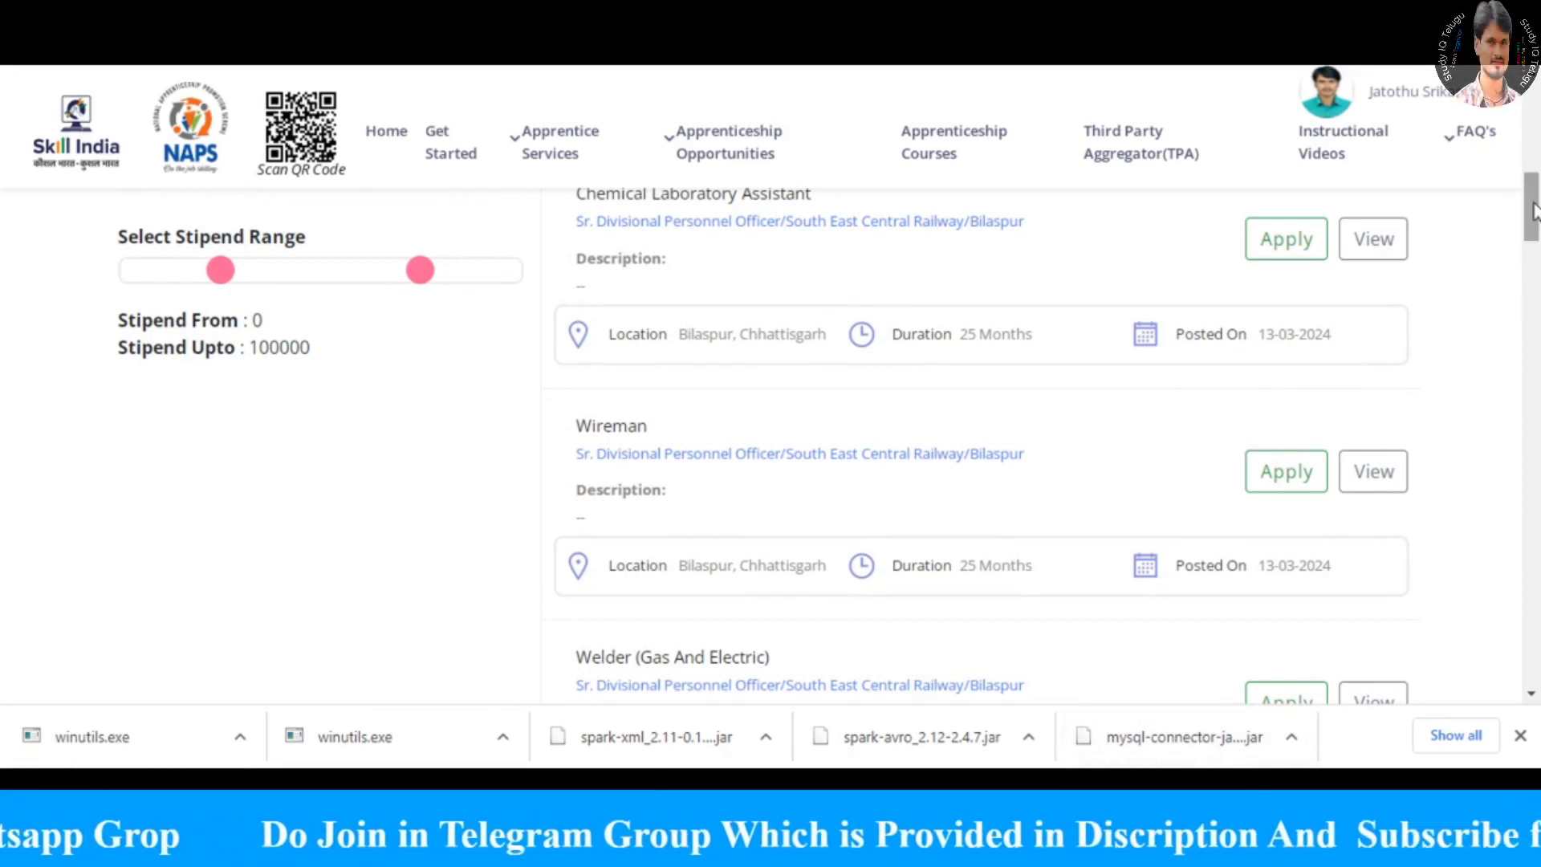
pyautogui.moveTo(1534, 211); pyautogui.dragTo(1538, 482)
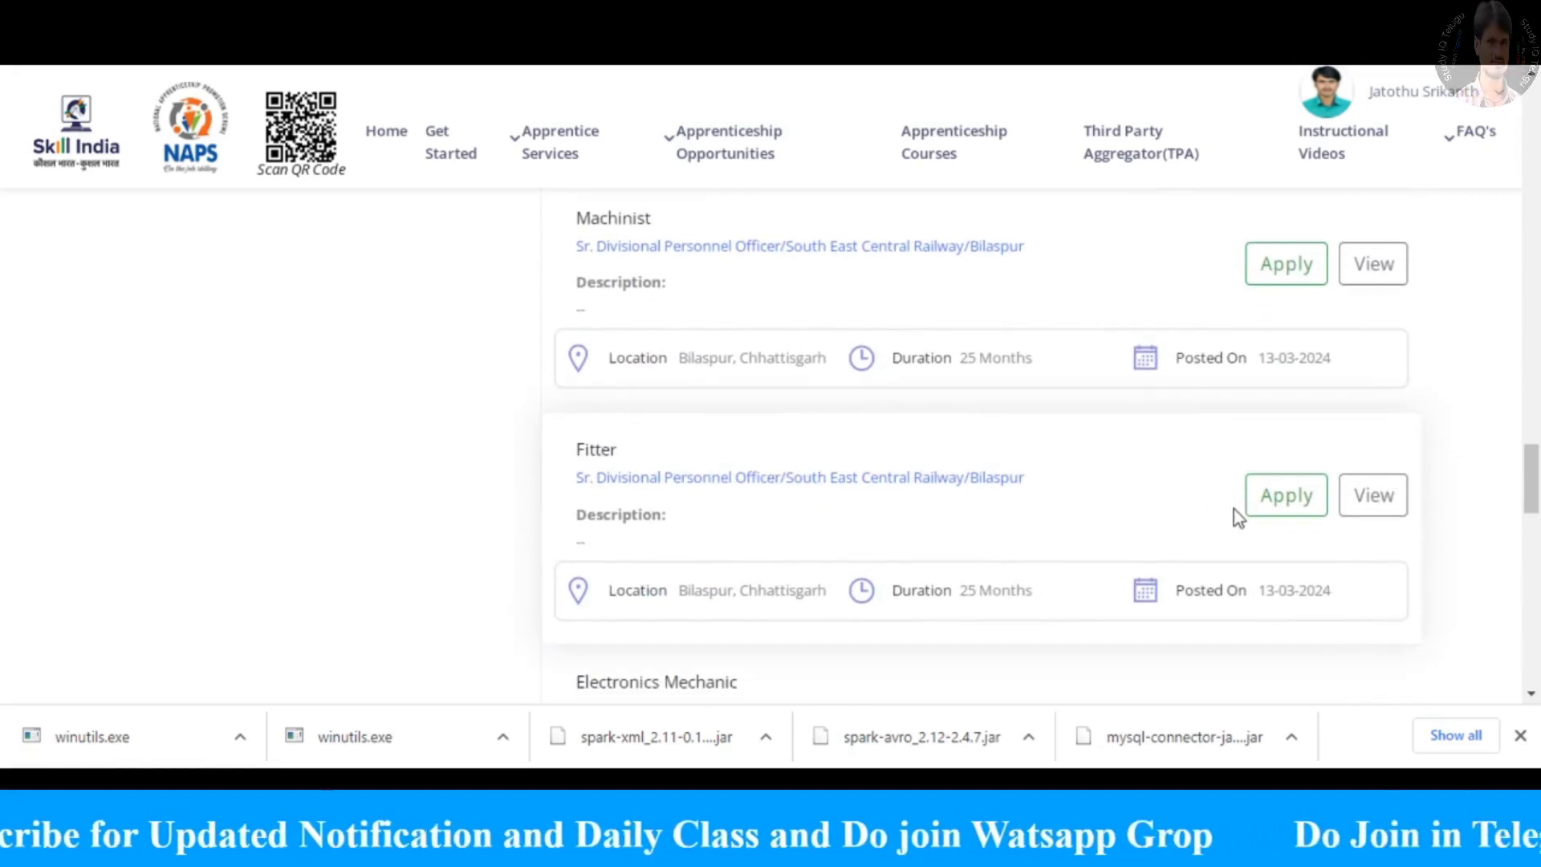
# Apply for the Bilaspur Fitter opening with 'Any location' as the preferred location
pyautogui.click(1292, 496)
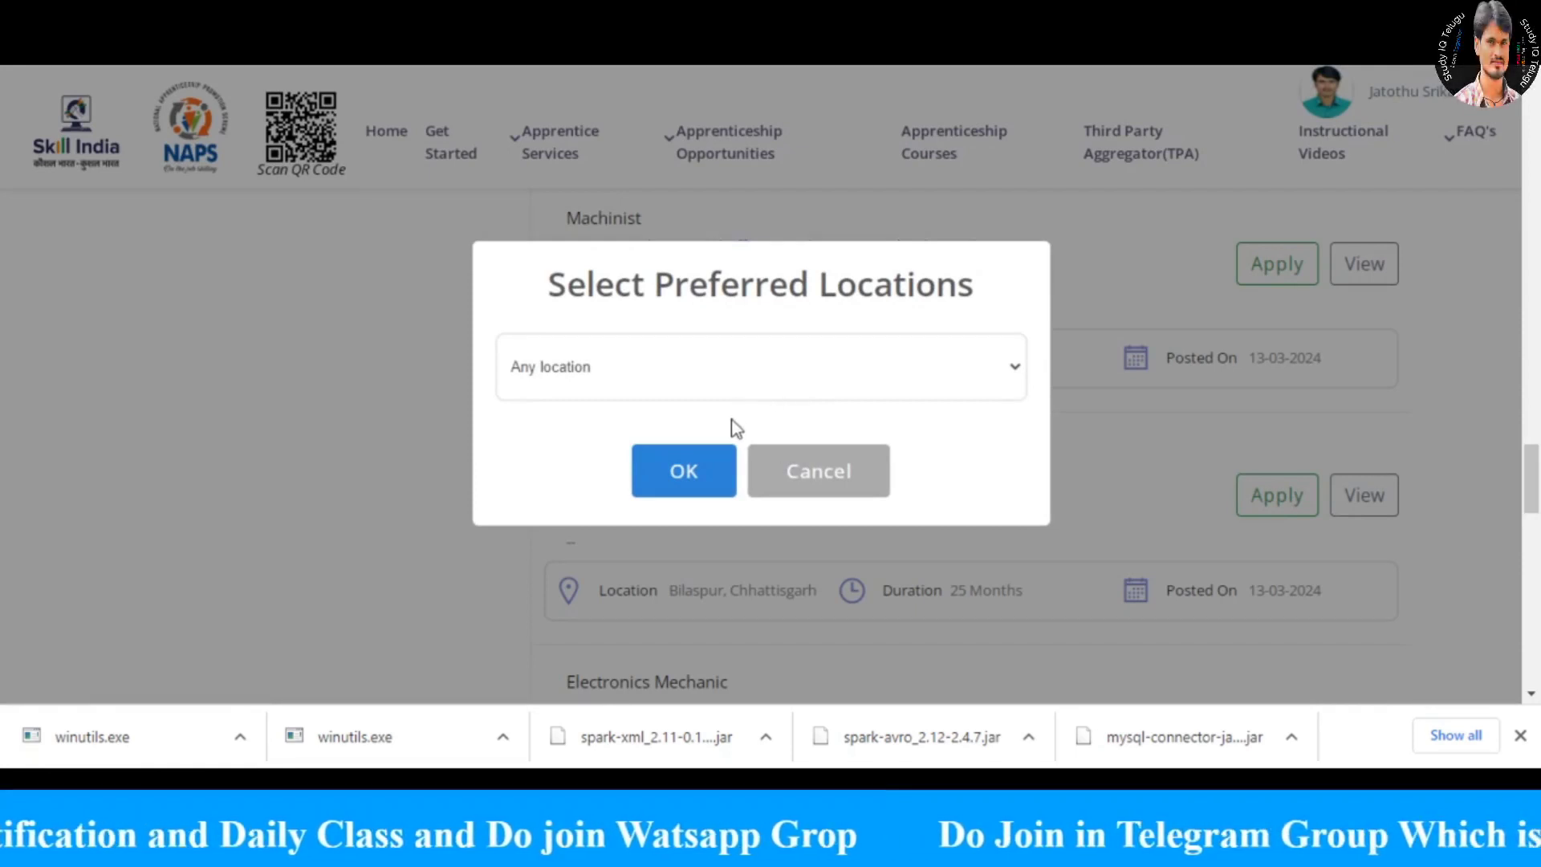
pyautogui.click(683, 474)
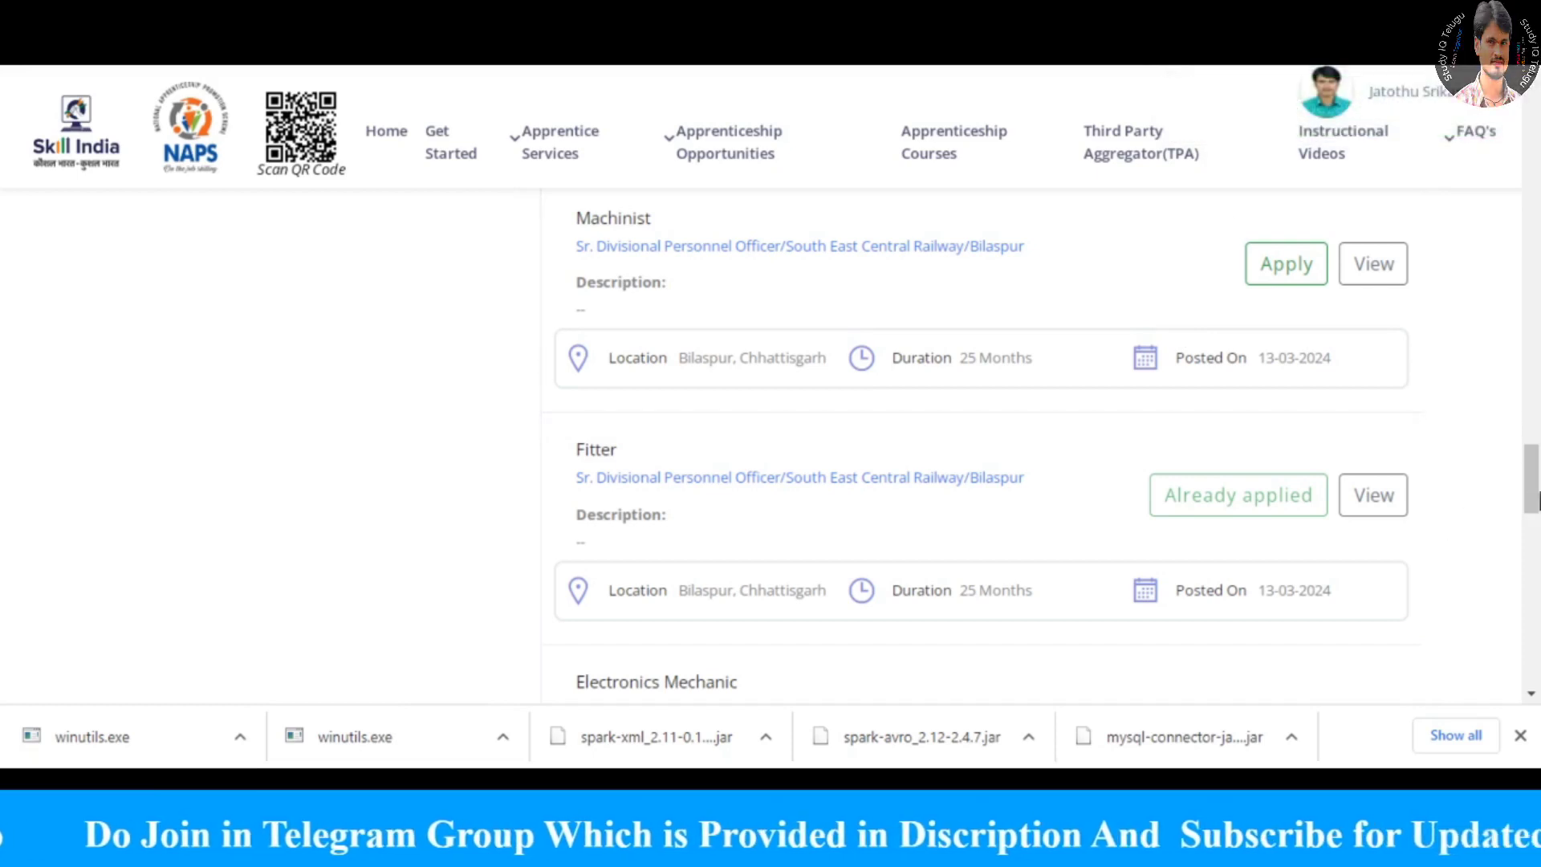
pyautogui.moveTo(1535, 501)
pyautogui.mouseDown()
pyautogui.moveTo(1535, 448)
pyautogui.moveTo(1537, 506)
pyautogui.mouseUp()
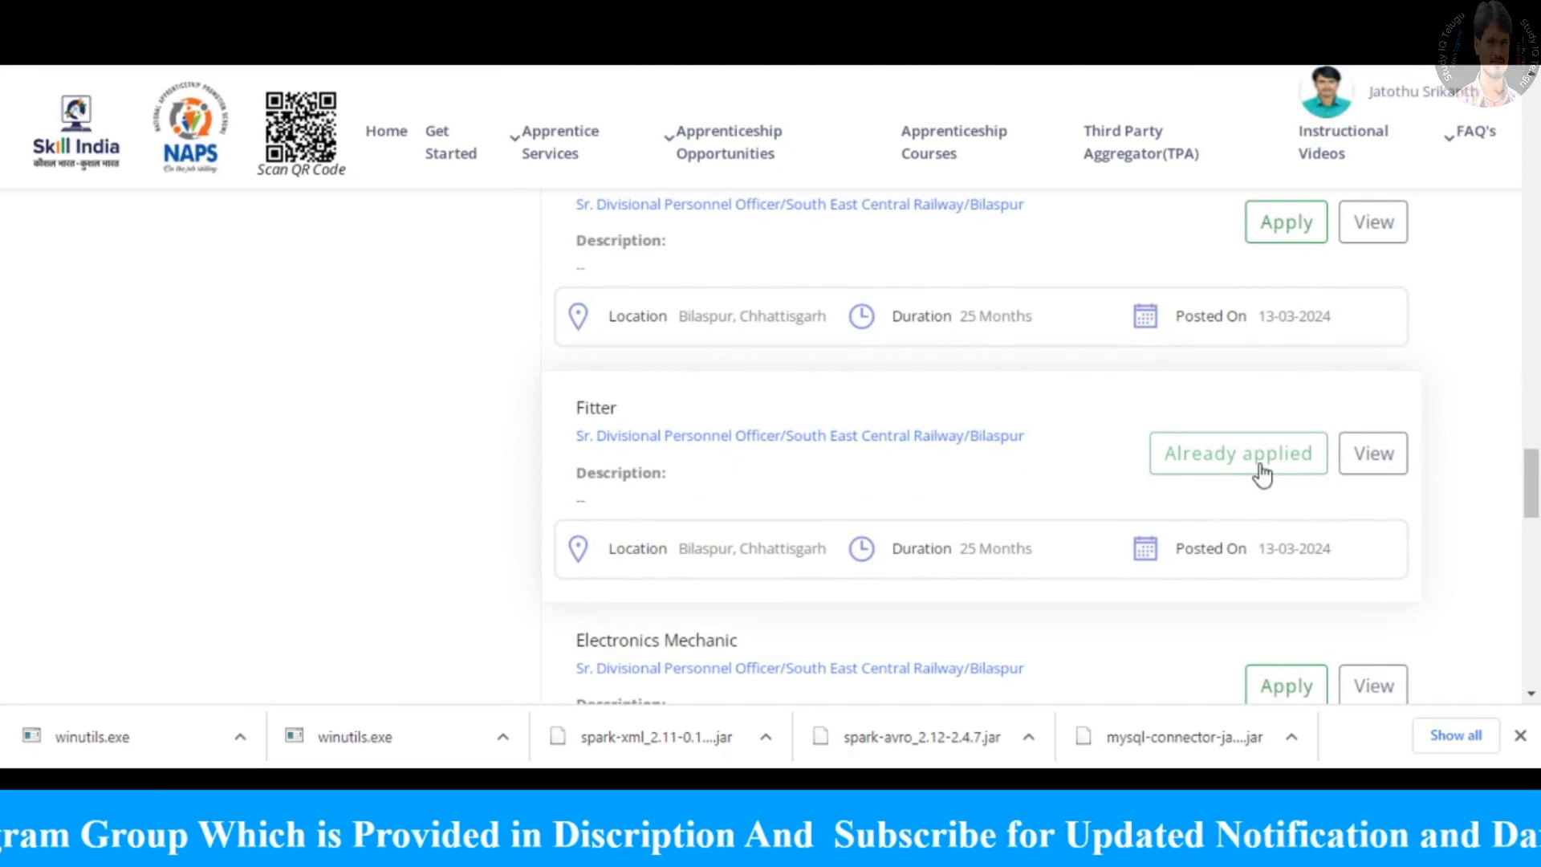
pyautogui.moveTo(1535, 479); pyautogui.dragTo(1535, 110)
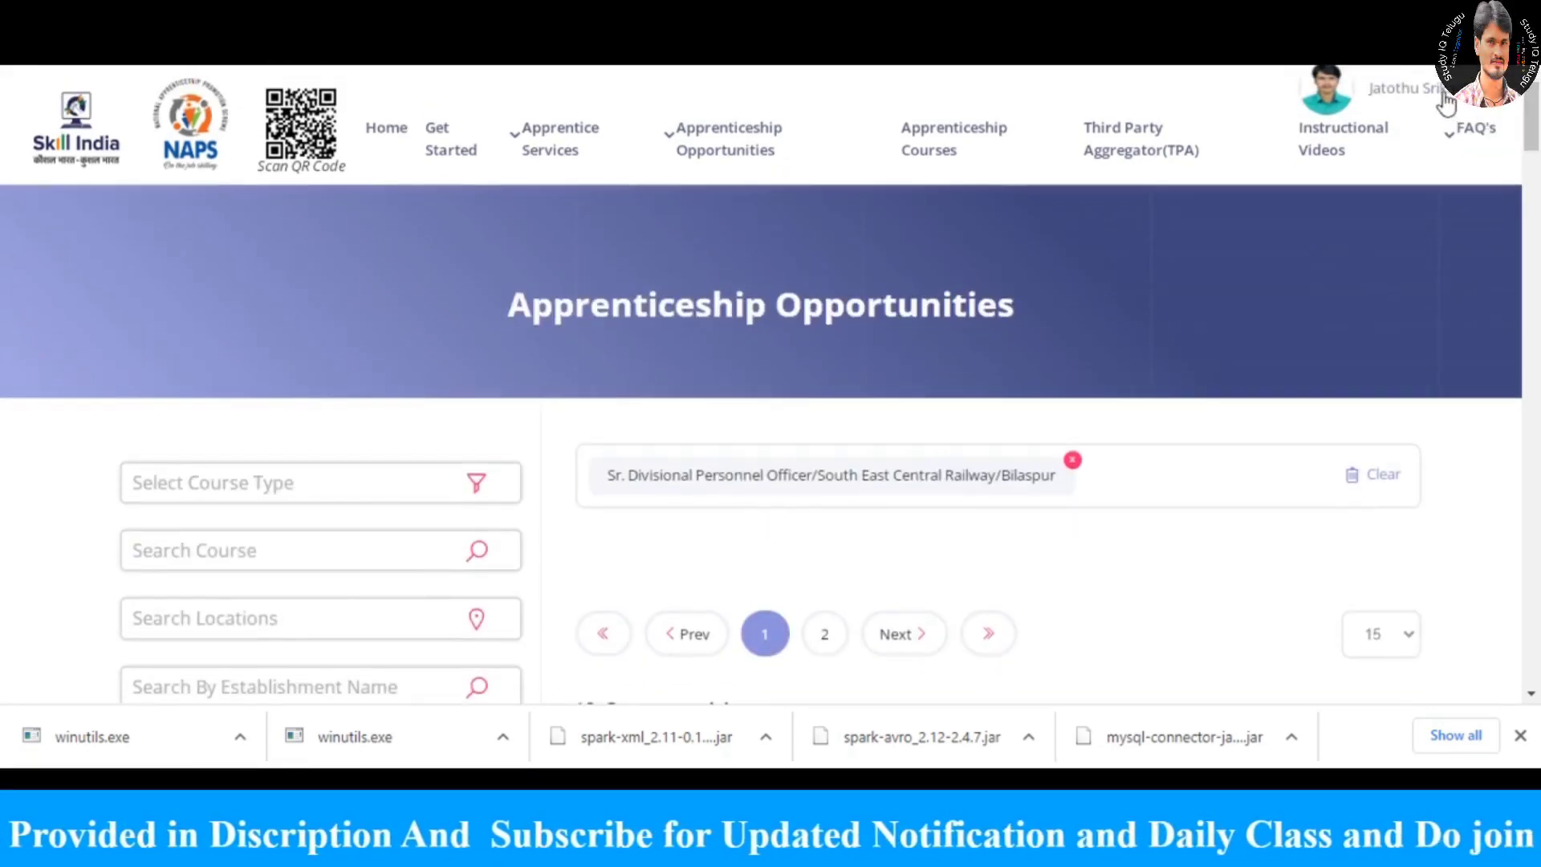
# Go to the candidate Dashboard and open Applications, showing the Fitter application as Pending
pyautogui.click(1443, 97)
pyautogui.click(1349, 238)
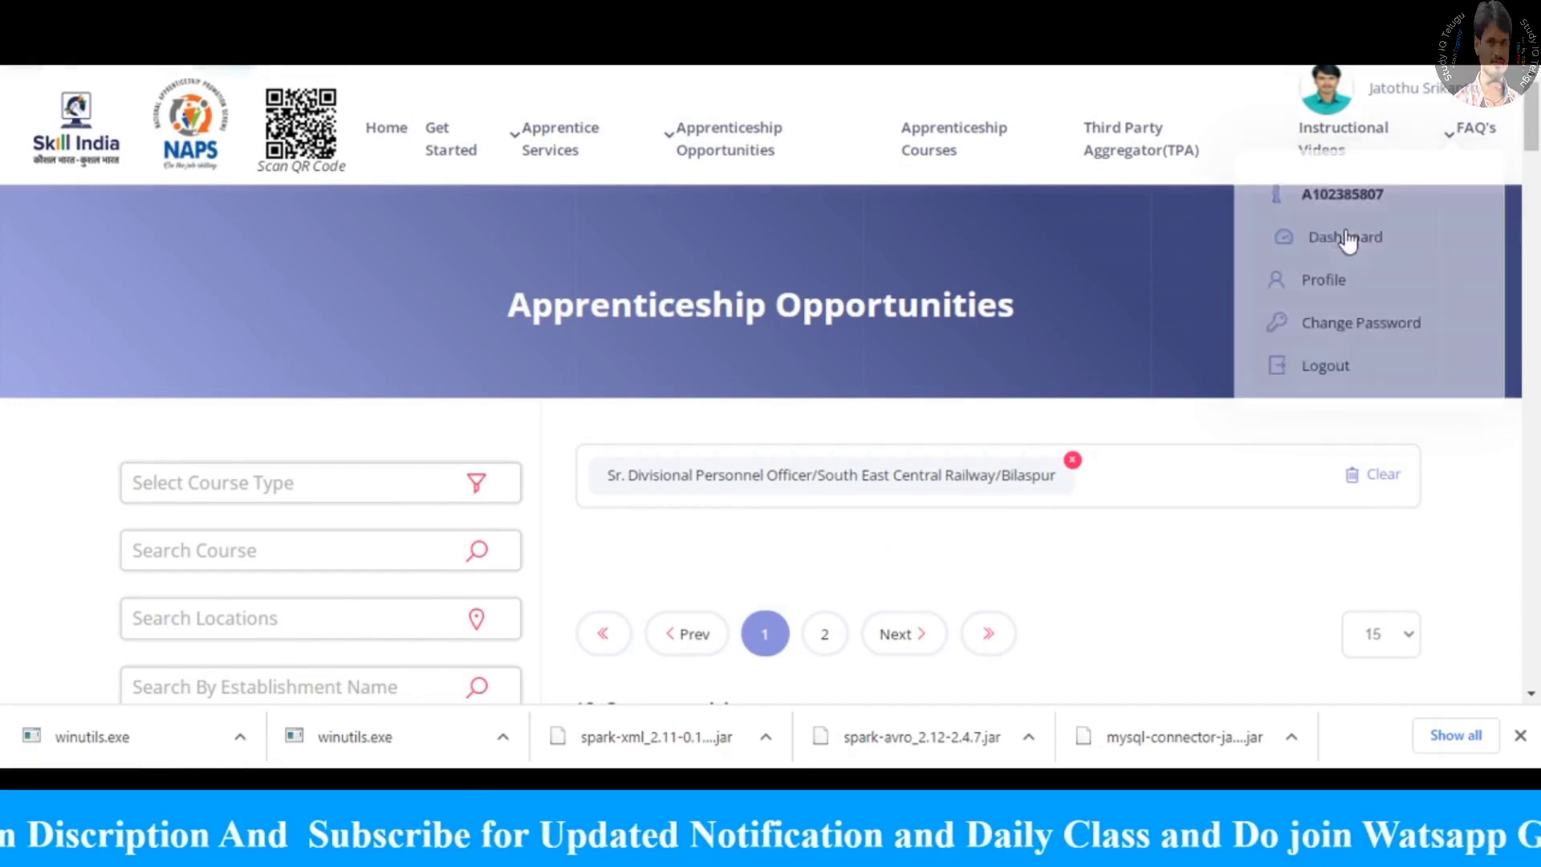
pyautogui.click(759, 598)
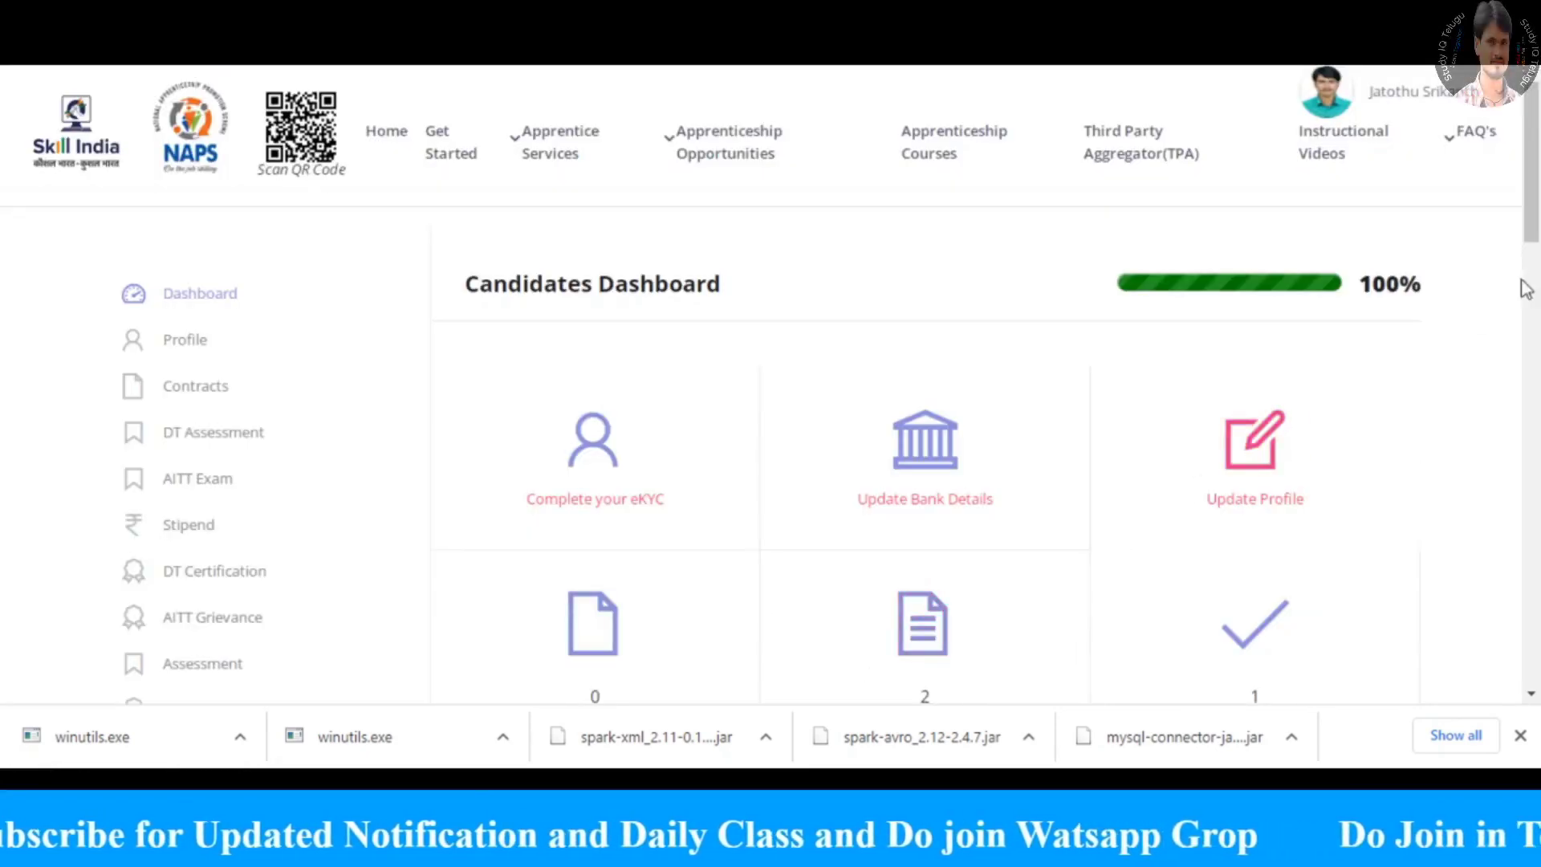
pyautogui.moveTo(1535, 222); pyautogui.dragTo(1535, 275)
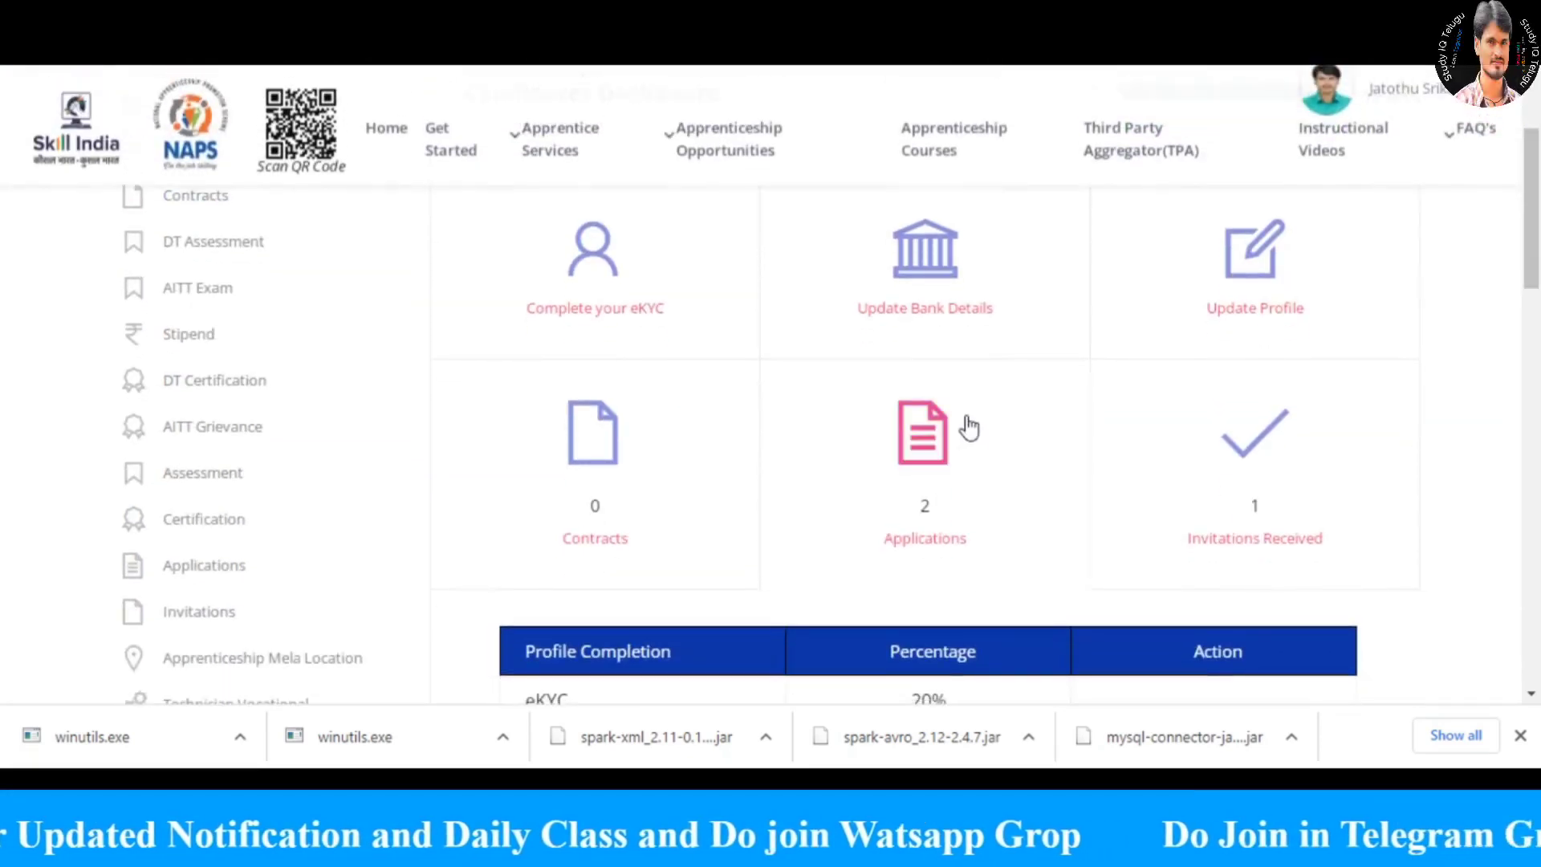
pyautogui.click(940, 454)
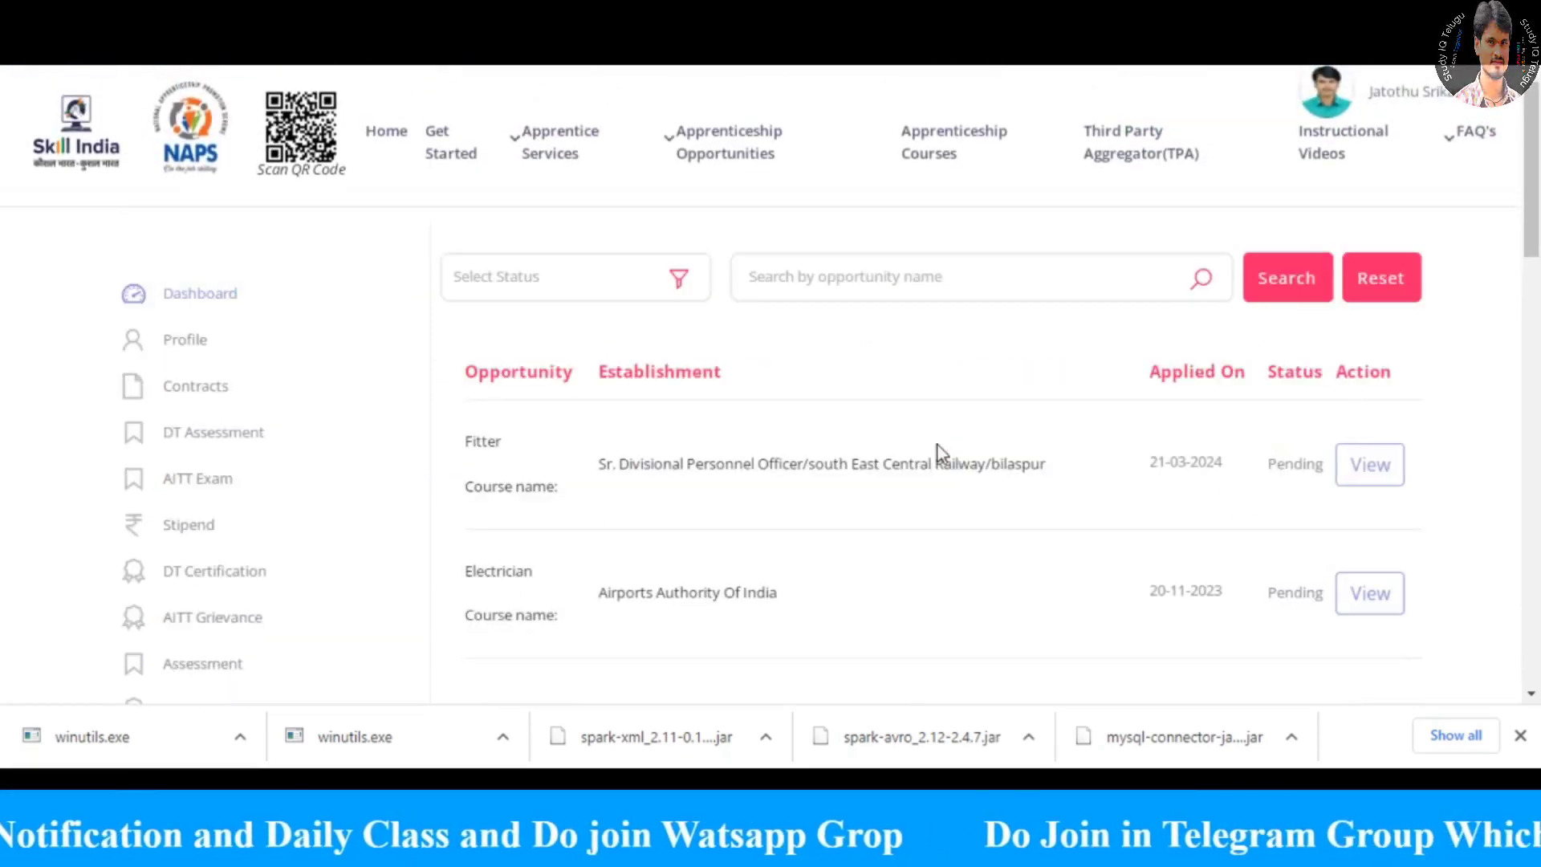